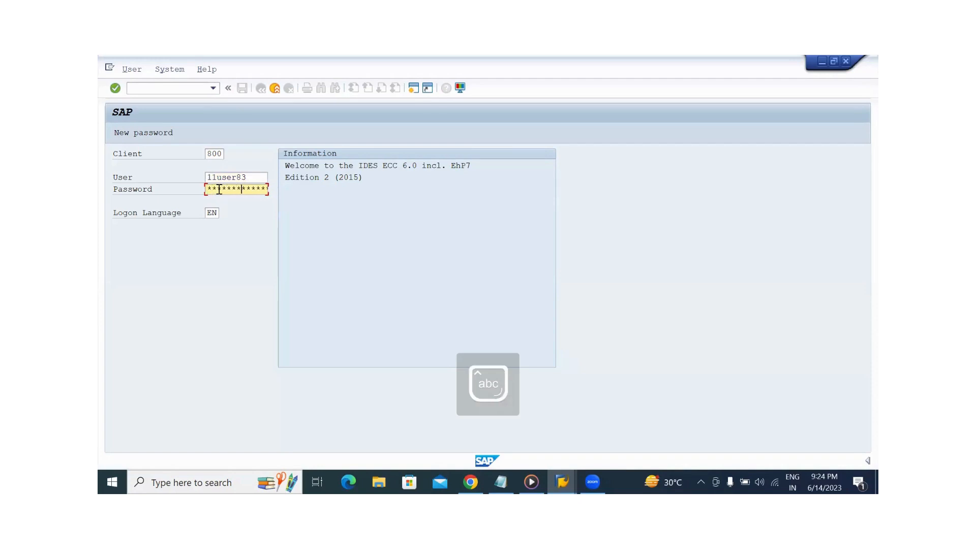
- Log on to the system and open the SAP Reference IMG through transaction SPRO
key("Return")
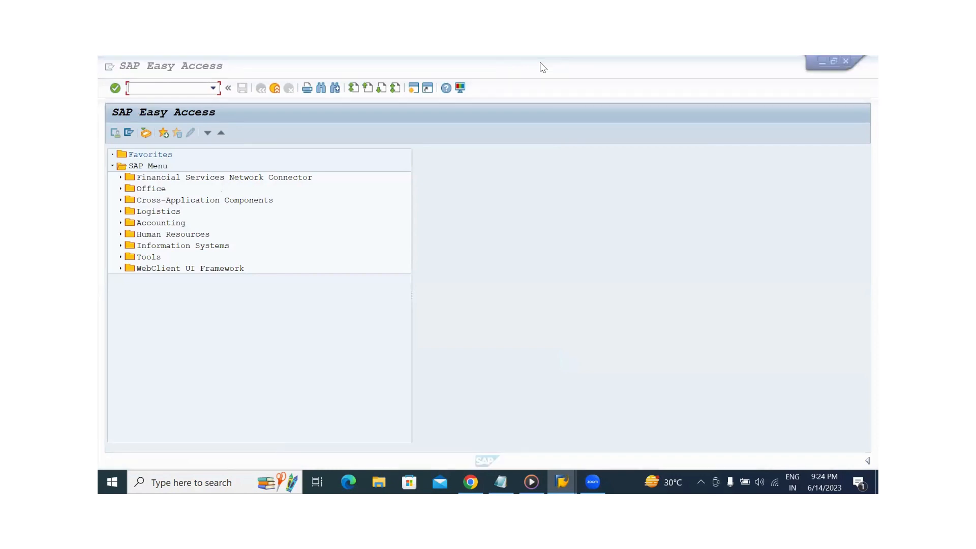
left_click(589, 167)
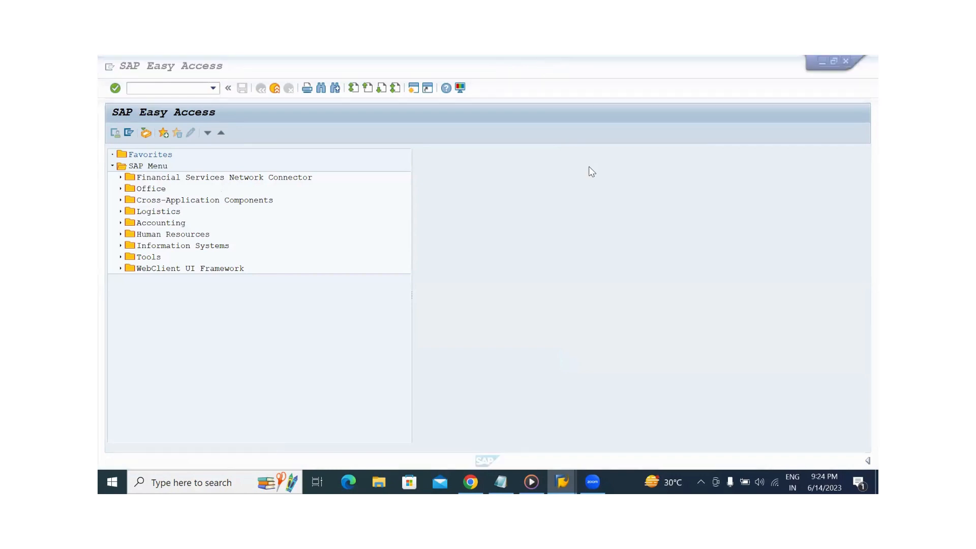
left_click(145, 88)
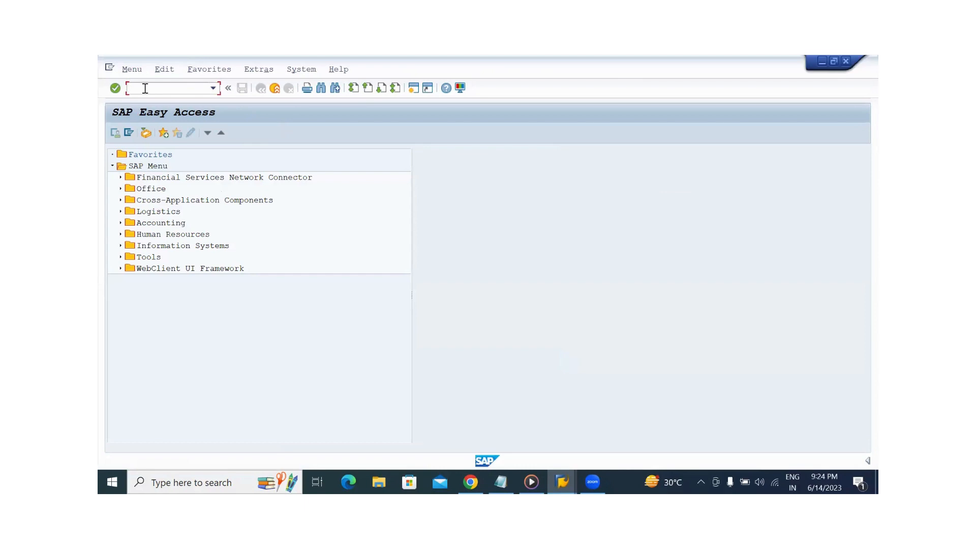
type("SPRO")
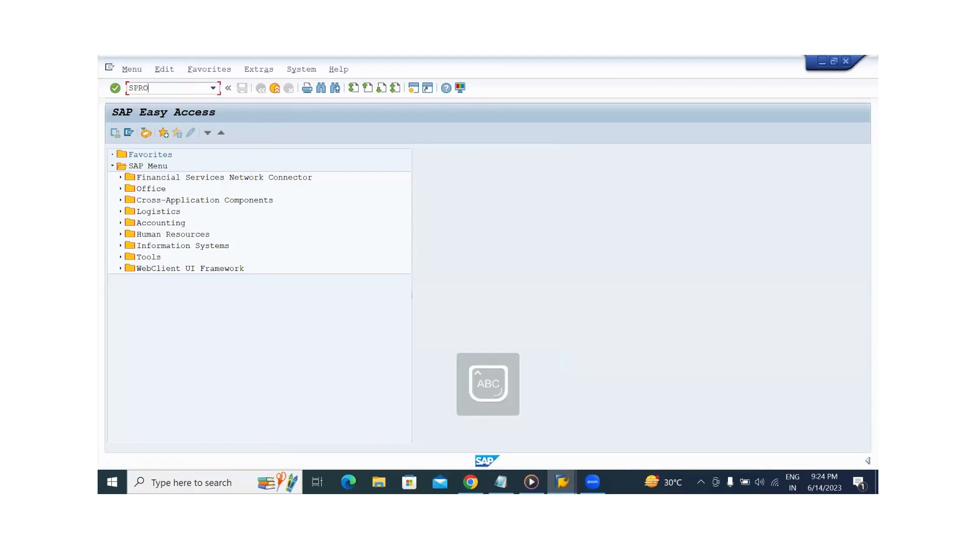
key("Return")
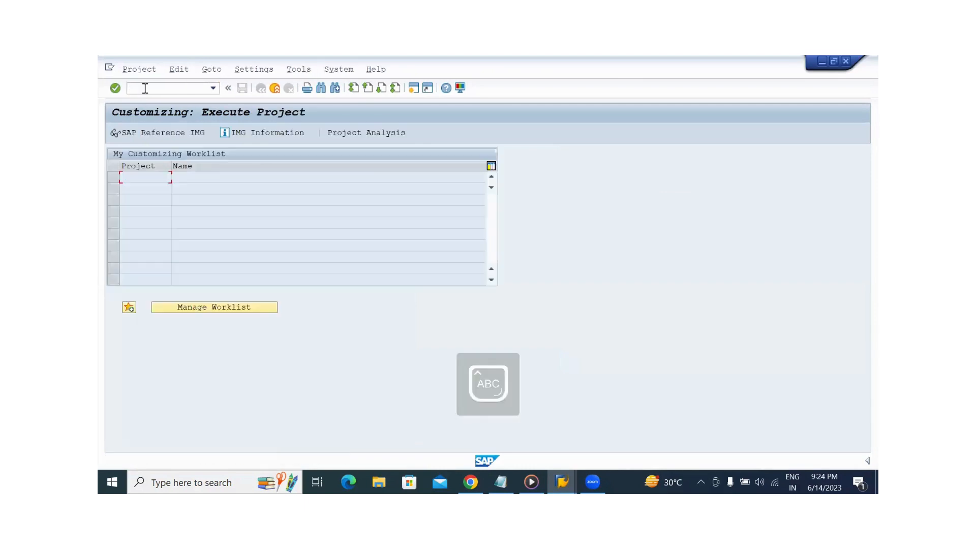
left_click(133, 130)
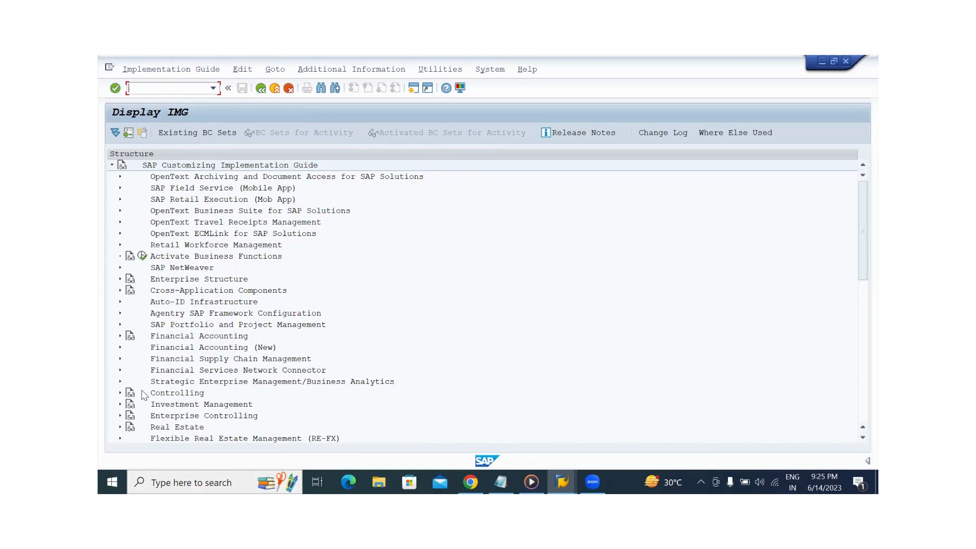
- Open the Define company activity under Enterprise Structure, Definition, Financial Accounting
left_click(121, 280)
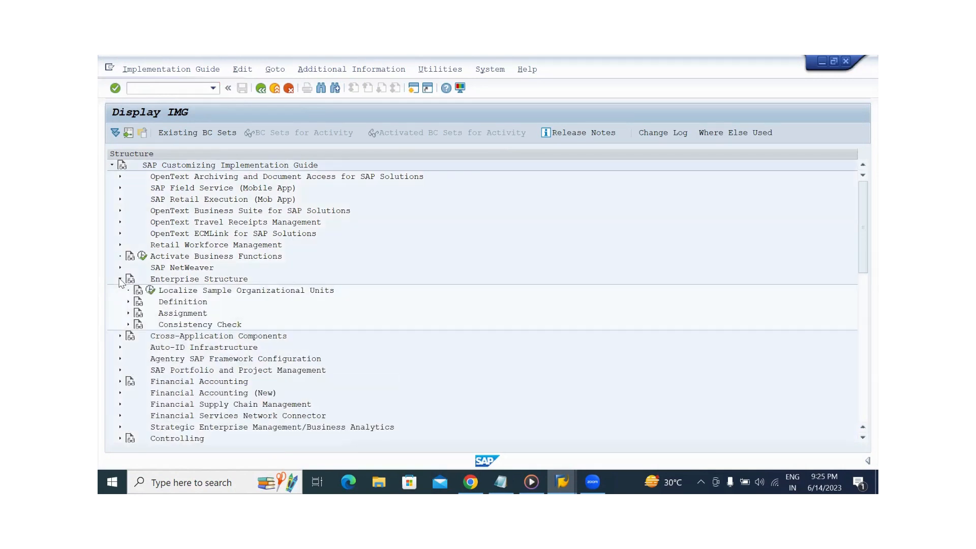
left_click(128, 303)
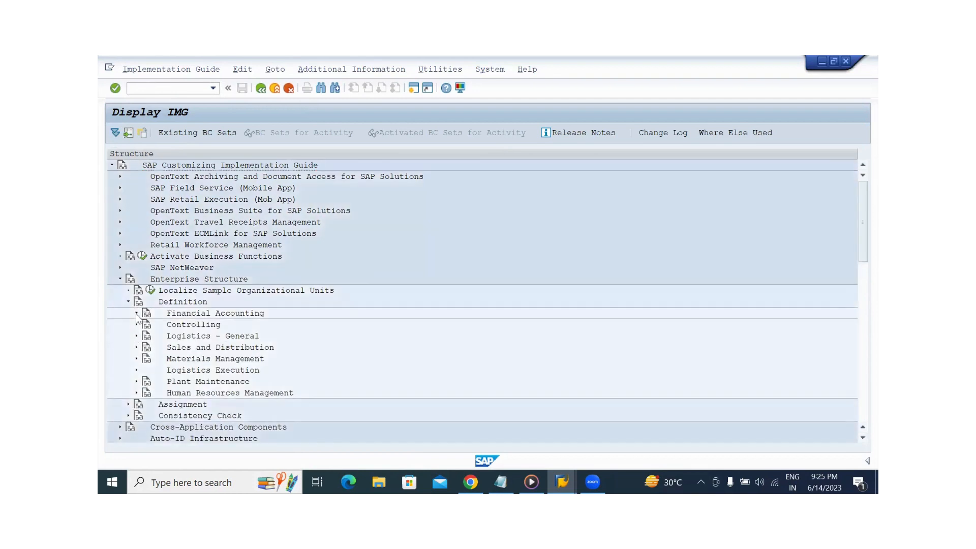
left_click(137, 313)
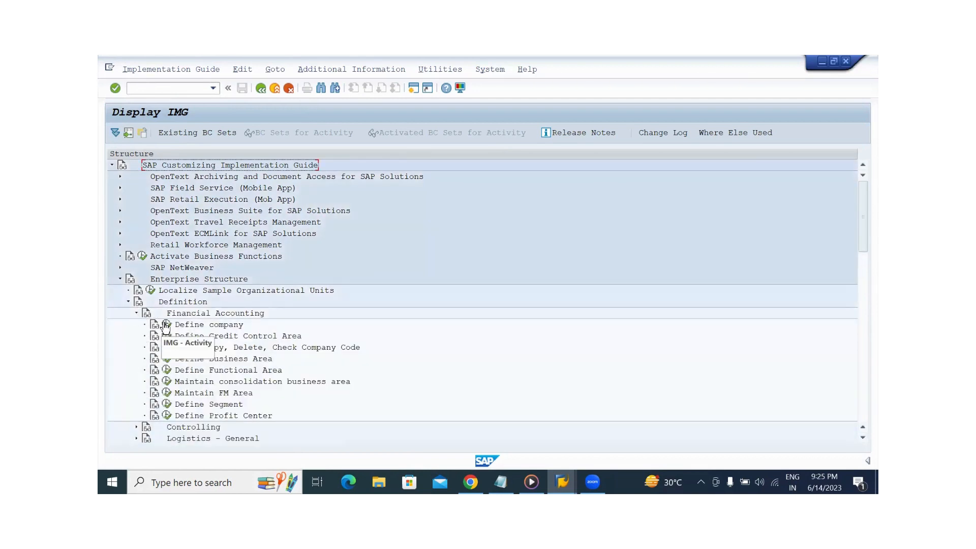
left_click(167, 324)
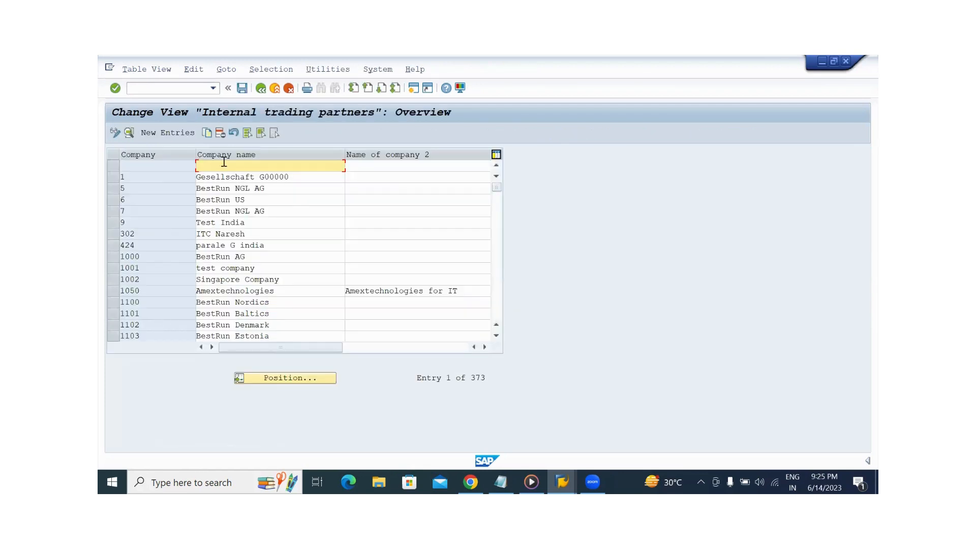
- Start a new company entry with company ID TA00 and the name TATA GROUPS OF COMPANY
left_click(159, 132)
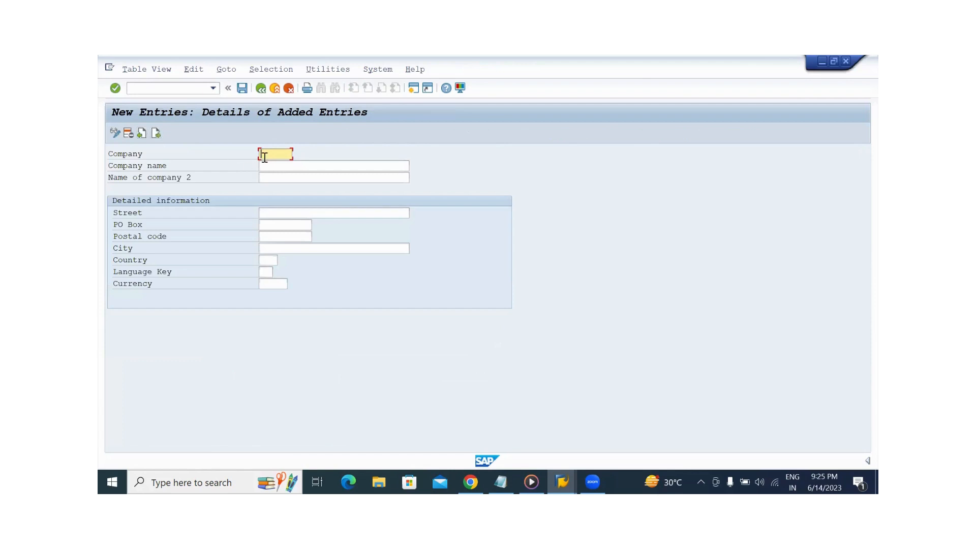
type("TA")
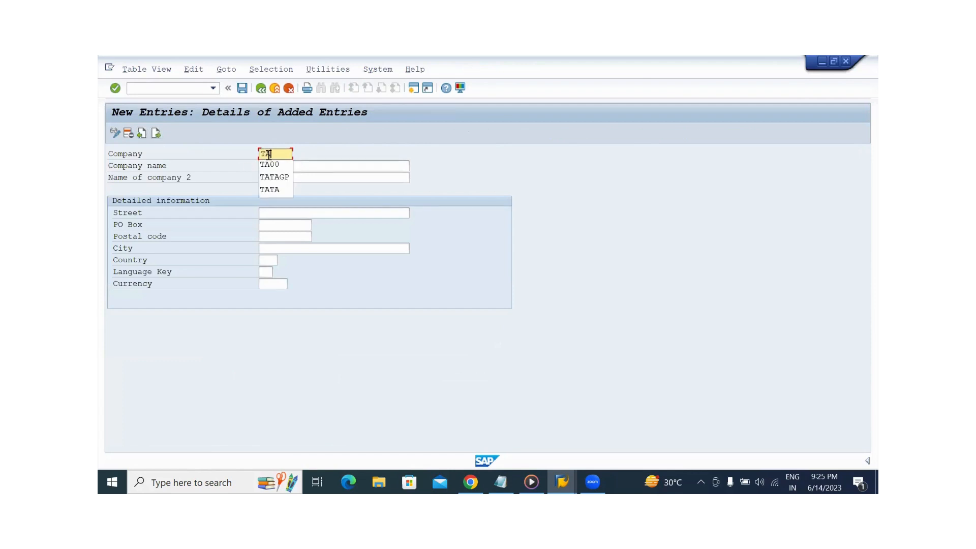
type("00")
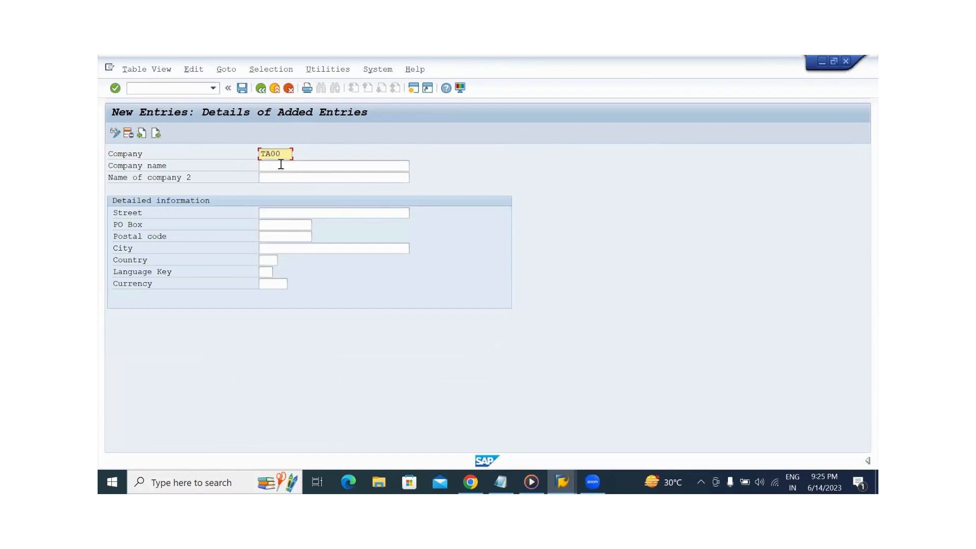
left_click(285, 166)
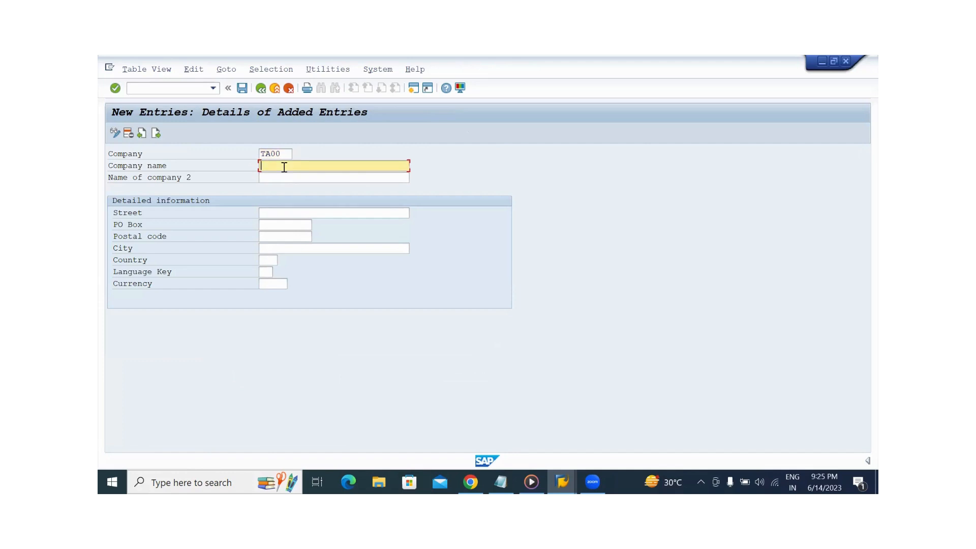
type("TAT")
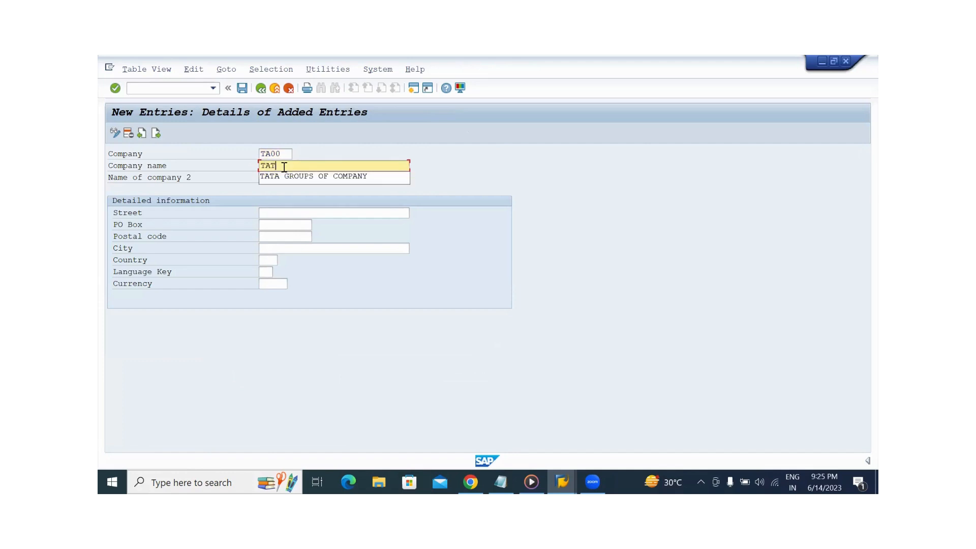
type("A")
left_click(286, 177)
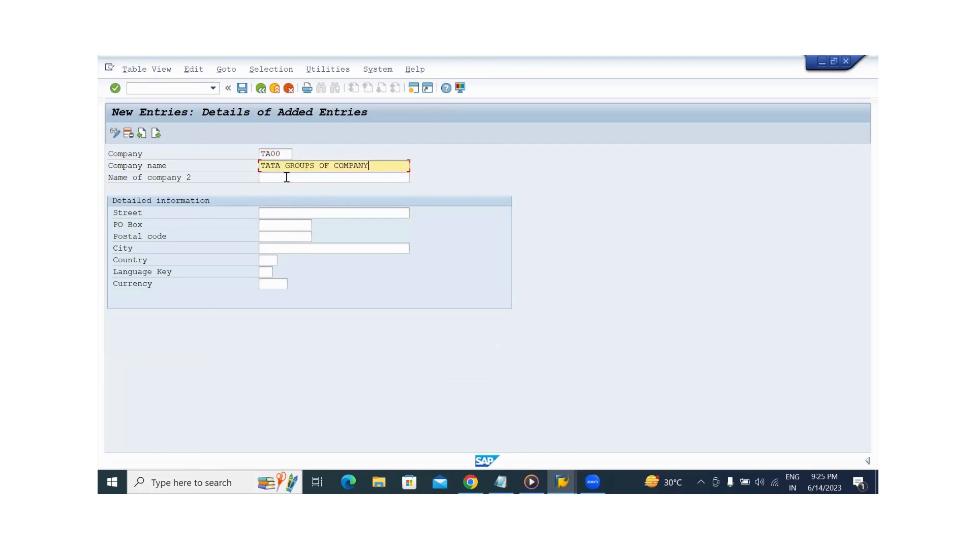
- Fill in the company's street and postal code, and set the city to MUMBAI
left_click(286, 213)
left_click(279, 225)
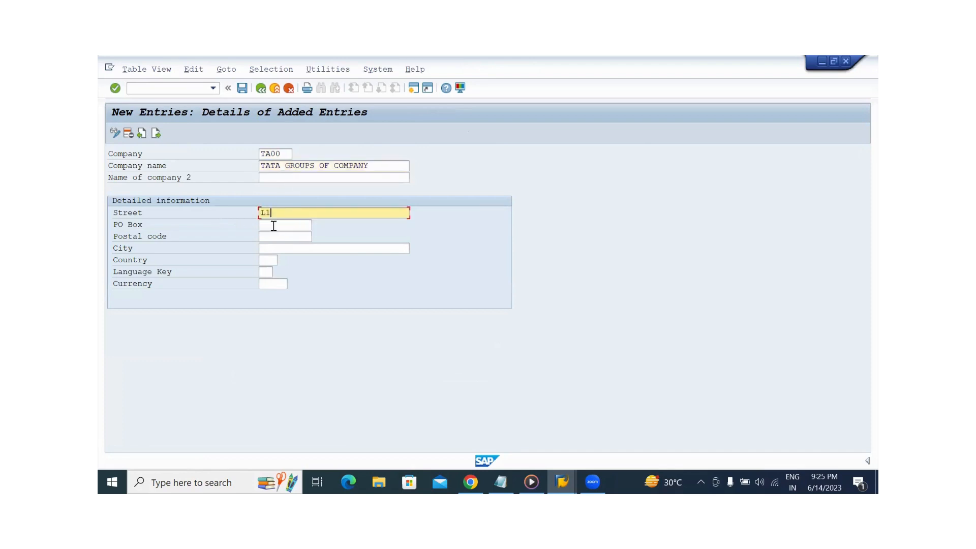
left_click(274, 226)
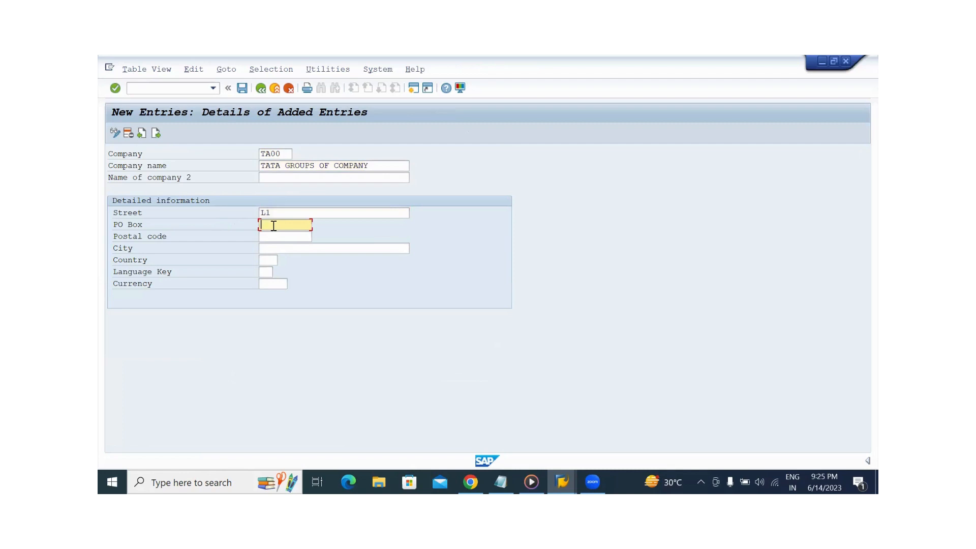
left_click(273, 237)
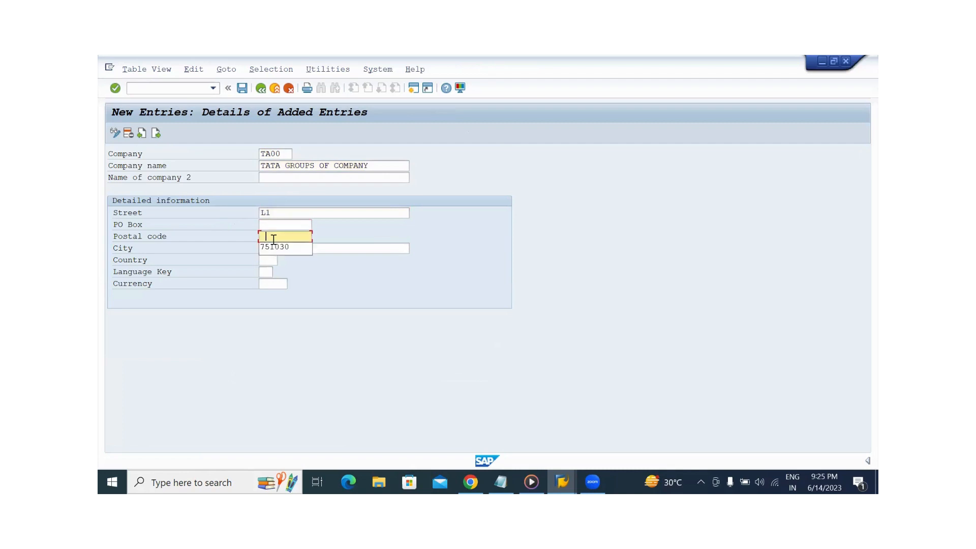
left_click(272, 248)
left_click(265, 246)
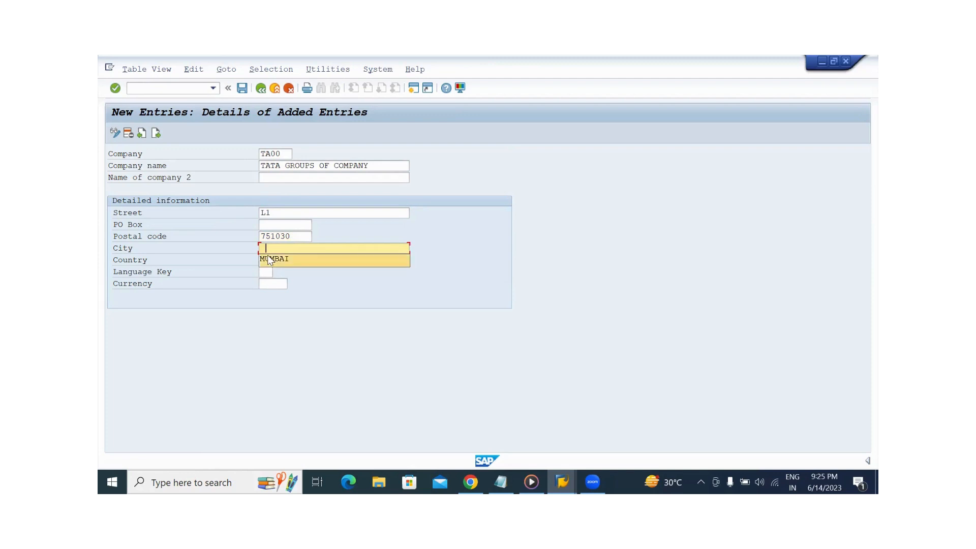
left_click(267, 257)
- Set the company's country to IN, language key to EN and currency to INR
left_click(267, 259)
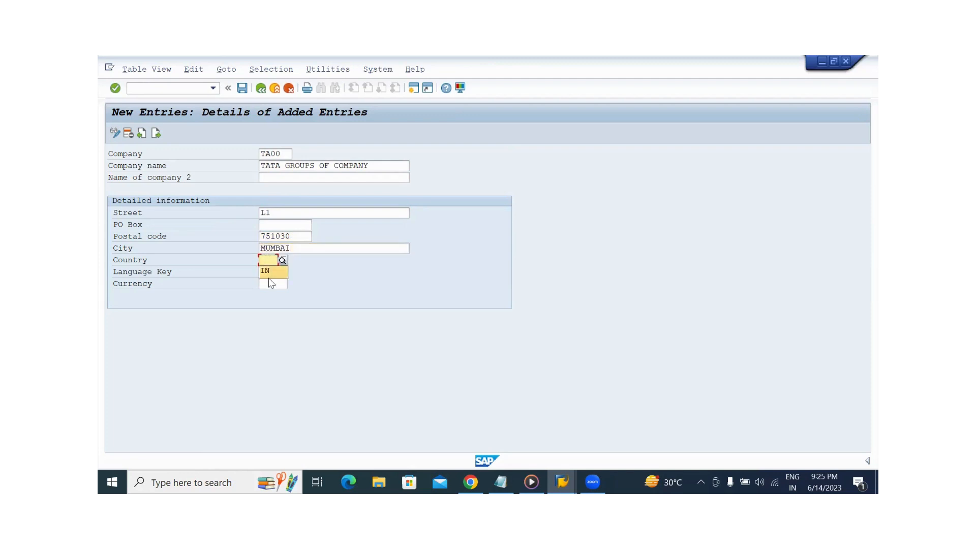
left_click(266, 271)
left_click(266, 275)
left_click(265, 283)
left_click(266, 285)
key("Return")
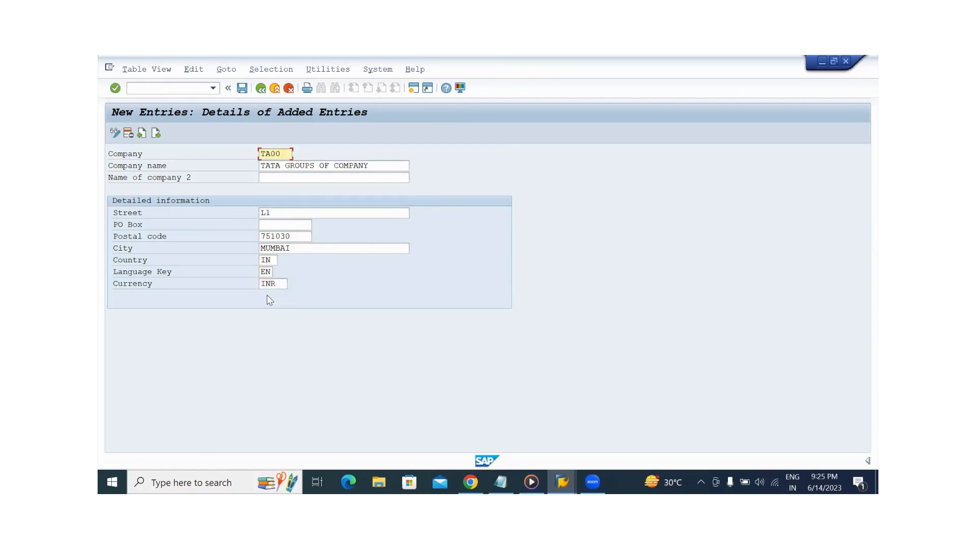
- Save company TA00 in the TATA GROUPS customizing request and return to the IMG structure
left_click(242, 89)
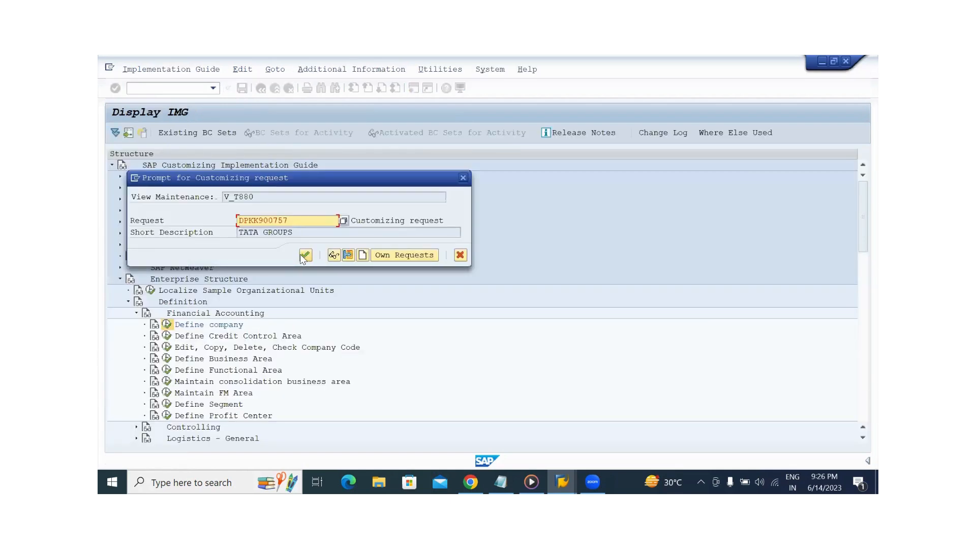
left_click(305, 254)
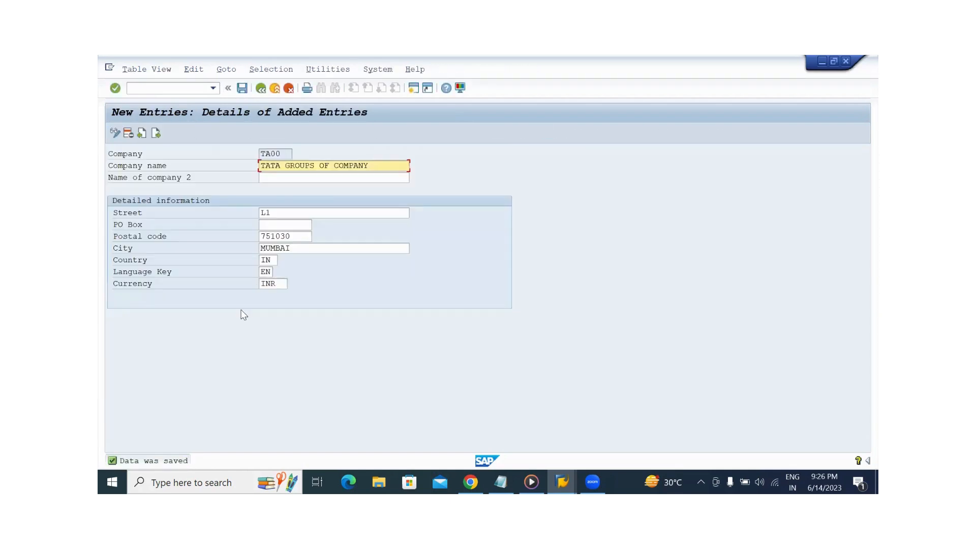
left_click(261, 90)
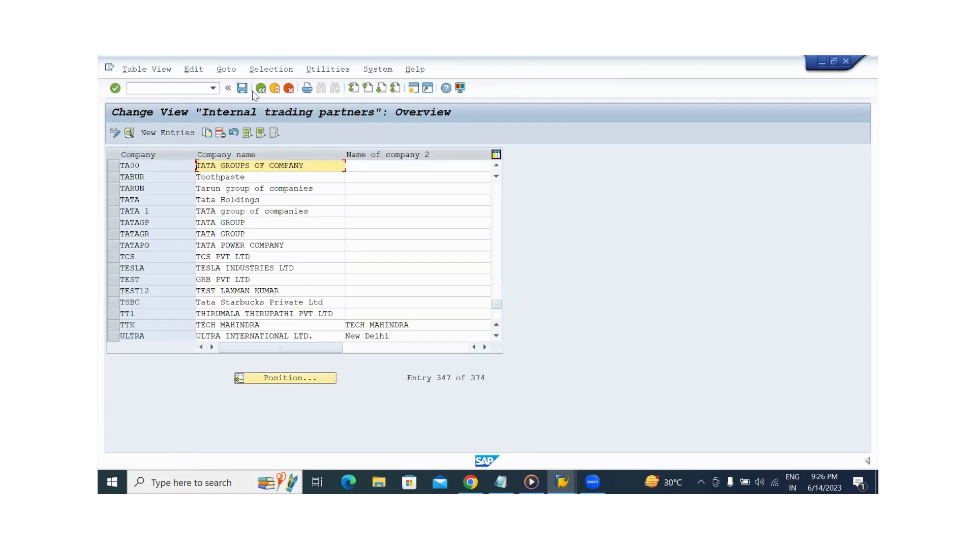
left_click(260, 90)
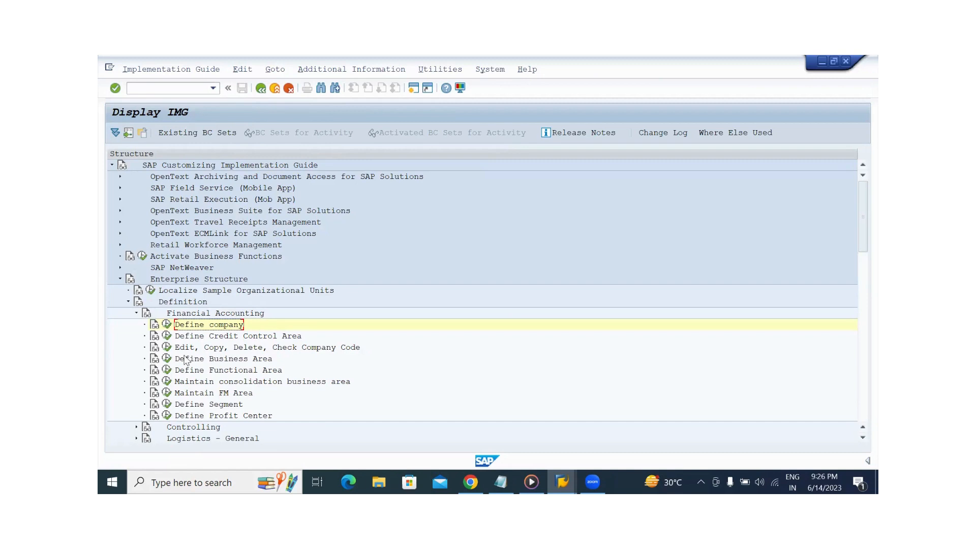
- Open the copy dialog in the Copy, delete, check company code activity
left_click(167, 349)
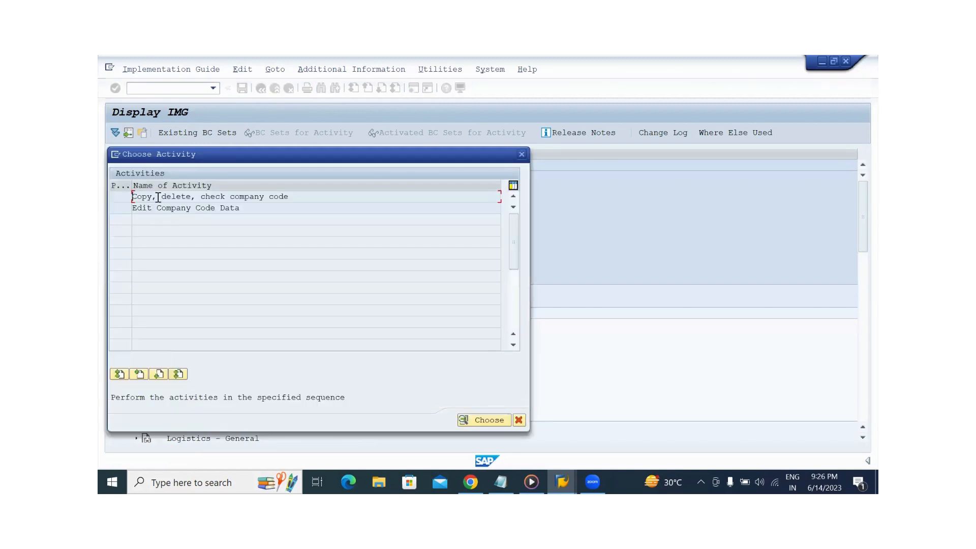
double_click(158, 197)
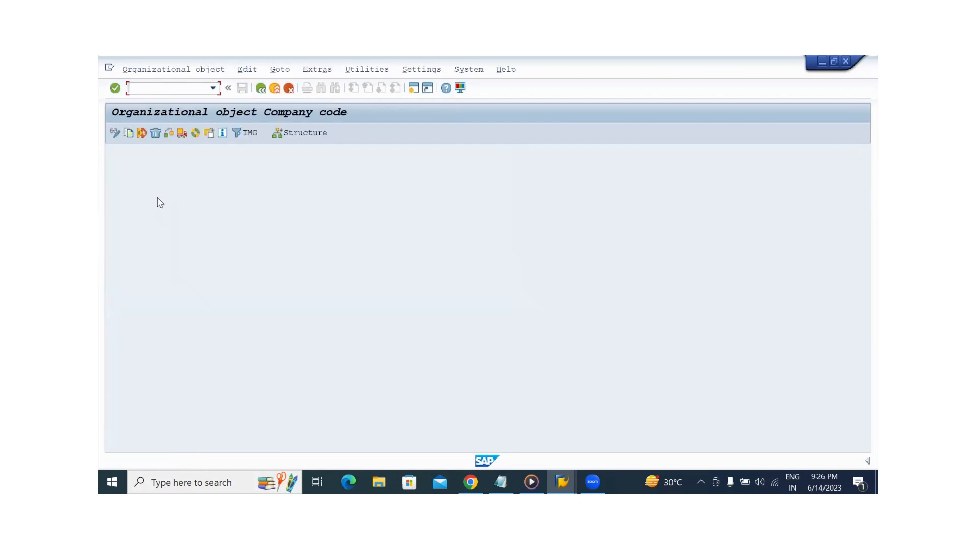
left_click(129, 134)
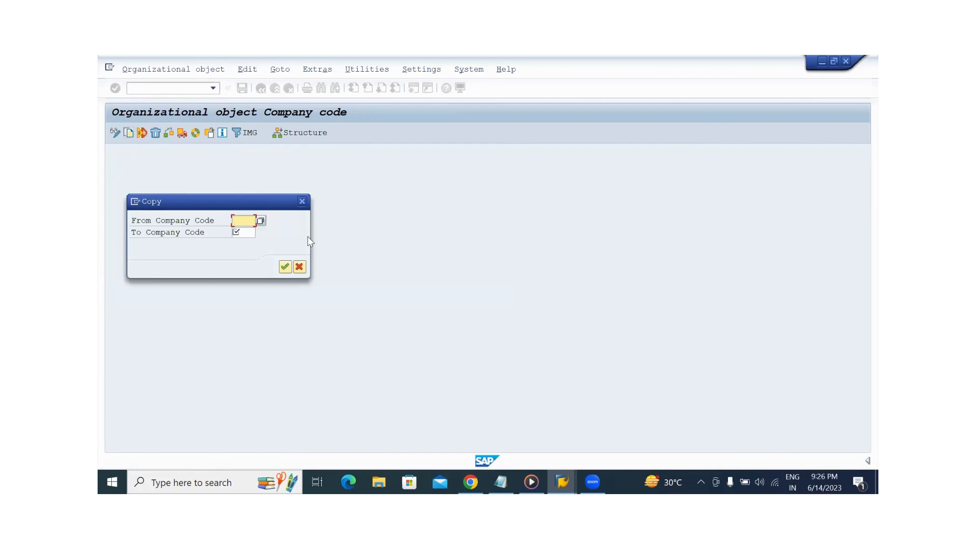
- Set the copy source to company code 1000 and the target to TA00, and start the copy
left_click(261, 221)
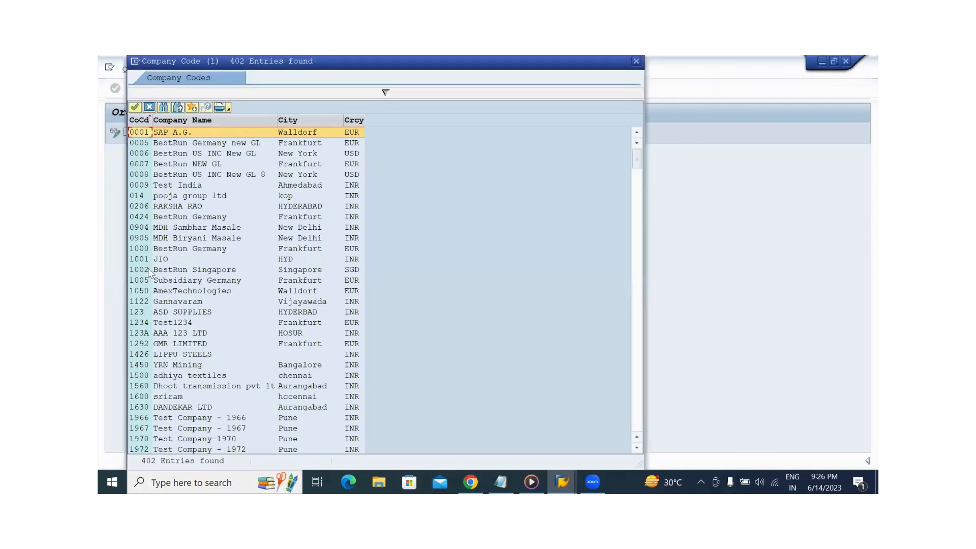
double_click(142, 248)
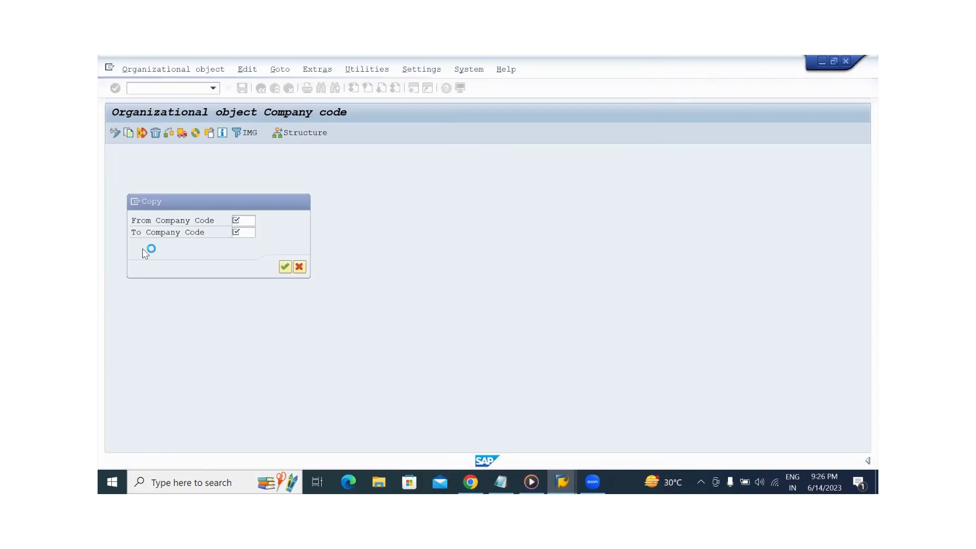
left_click(248, 231)
type("TA00")
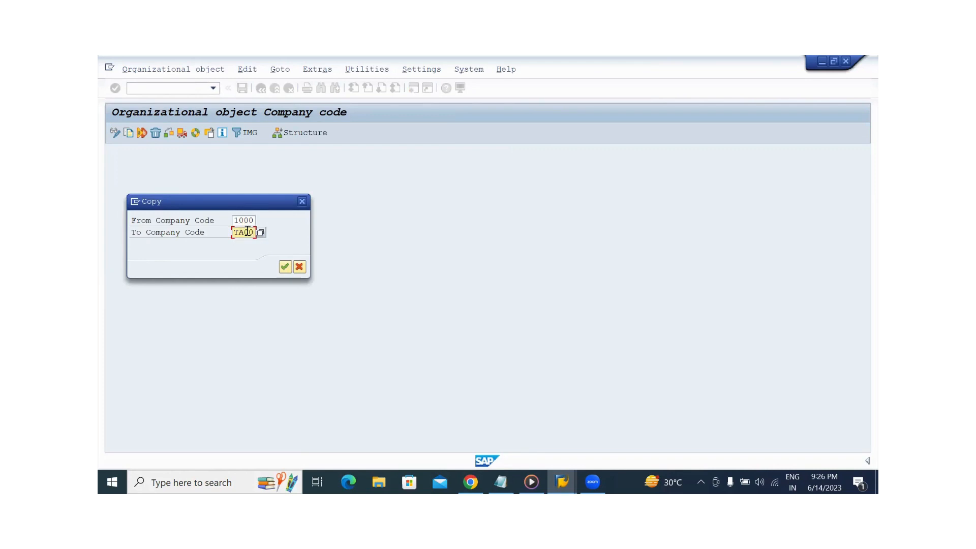
key("Return")
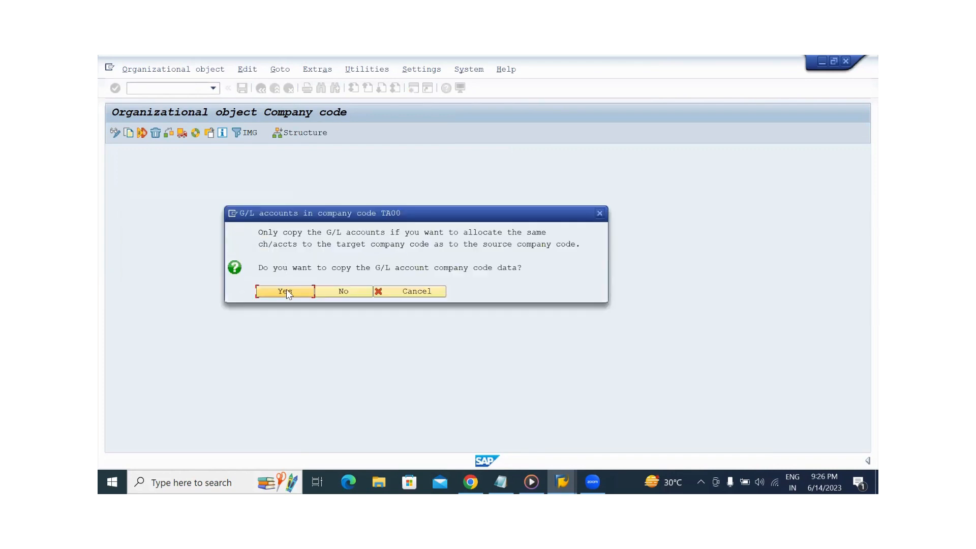
- Include the G/L account company code data in the copy and proceed through the local currency, information and transport prompts
left_click(286, 292)
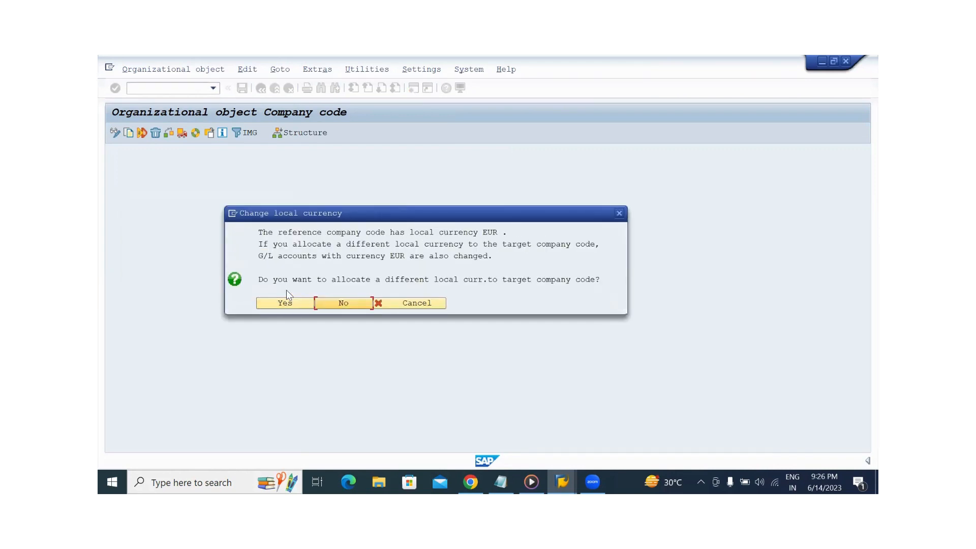
left_click(287, 292)
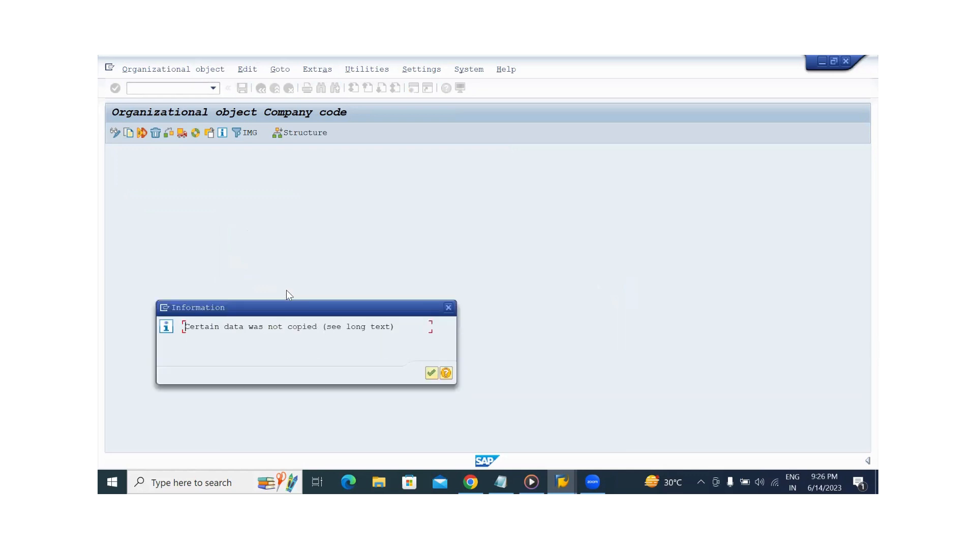
key("Return")
key("Return")
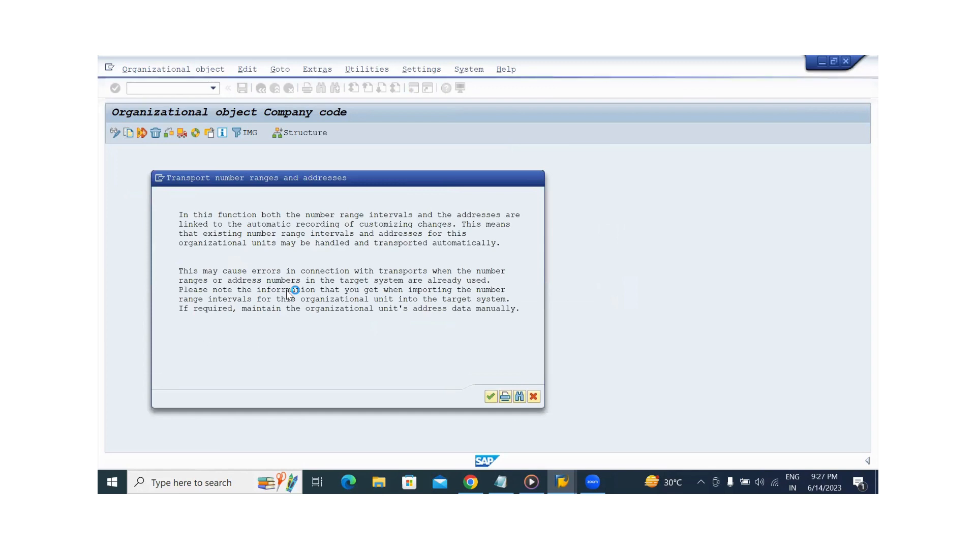
key("Return")
left_click(285, 290)
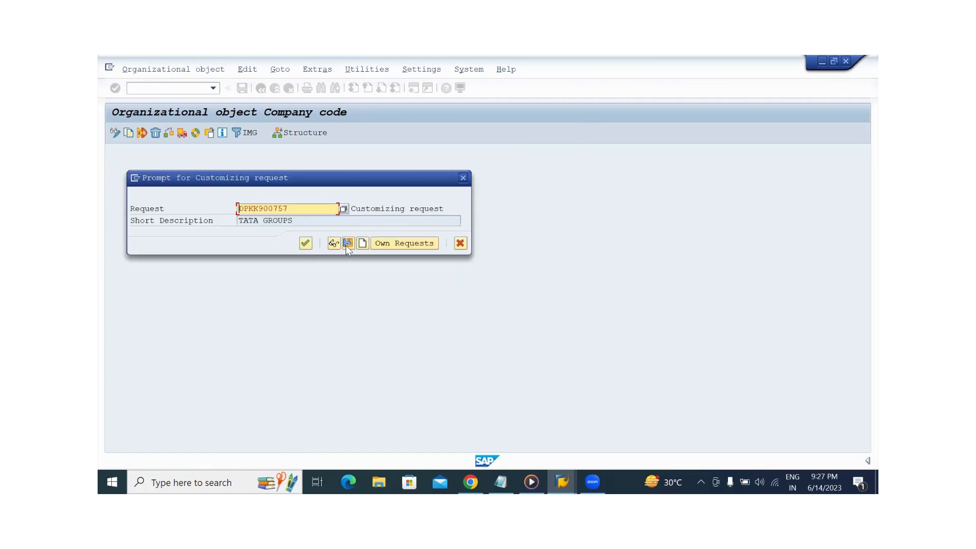
- Record the copy in the TATA GROUPS customizing request, cancel the number range interval copy, and show the completed activities
left_click(307, 246)
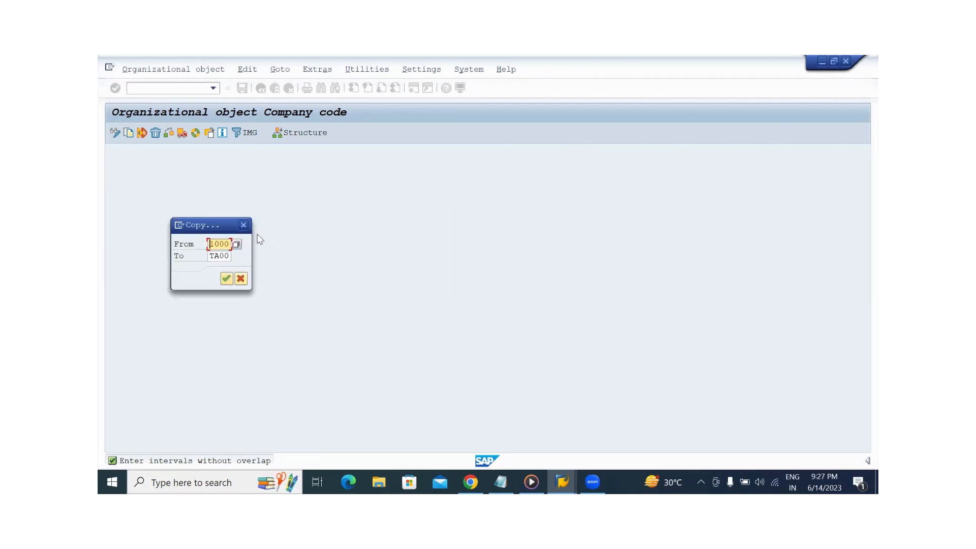
left_click(241, 280)
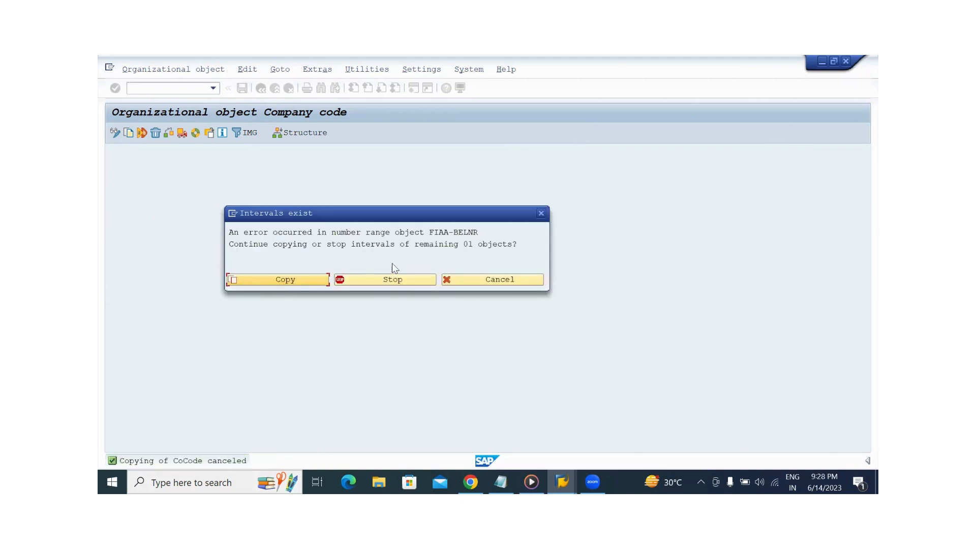
left_click(458, 279)
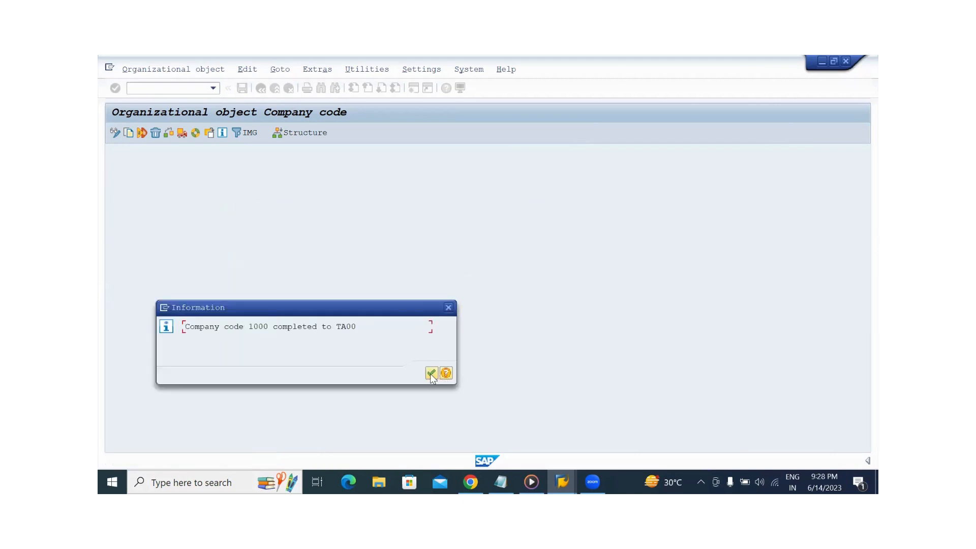
left_click(431, 373)
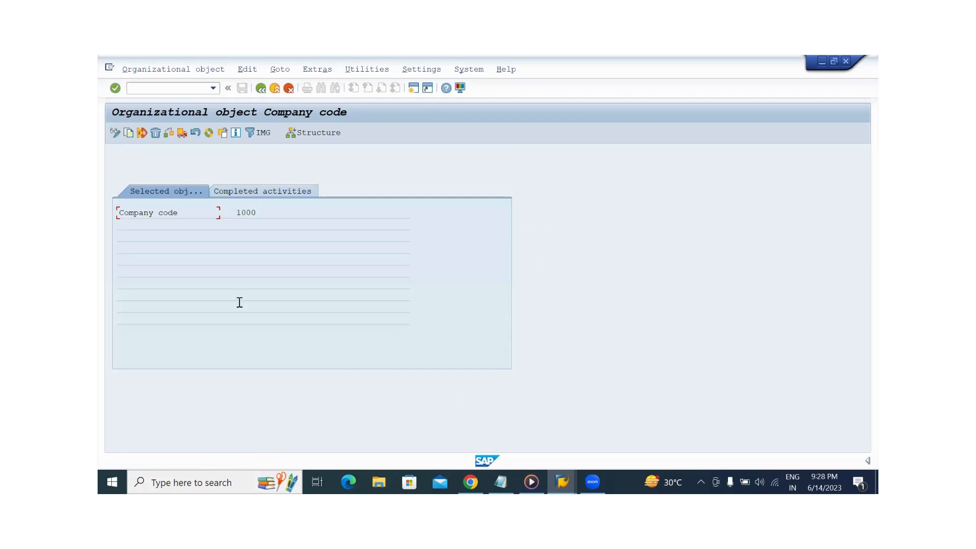
left_click(245, 198)
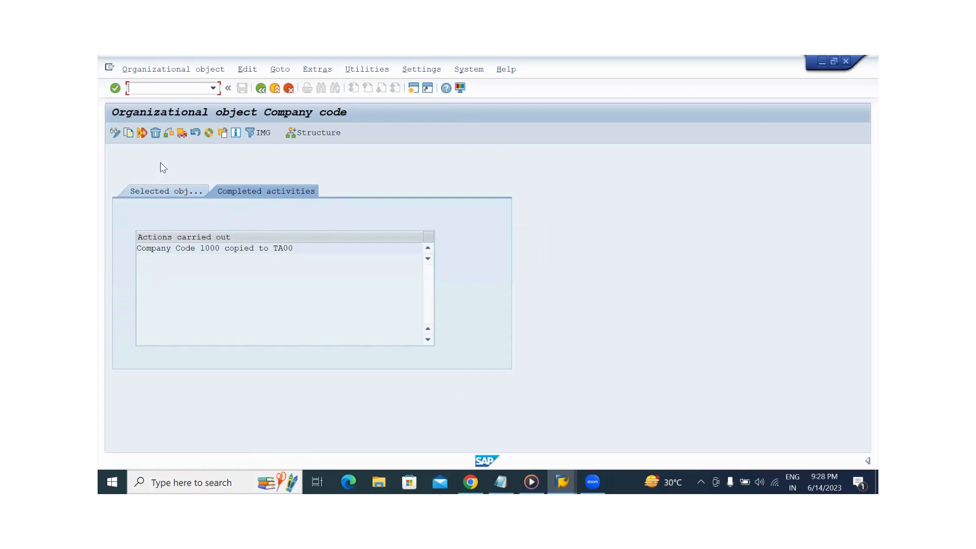
- Leave the copy activity, open the company code data overview, and open the details of company code TA00
left_click(265, 90)
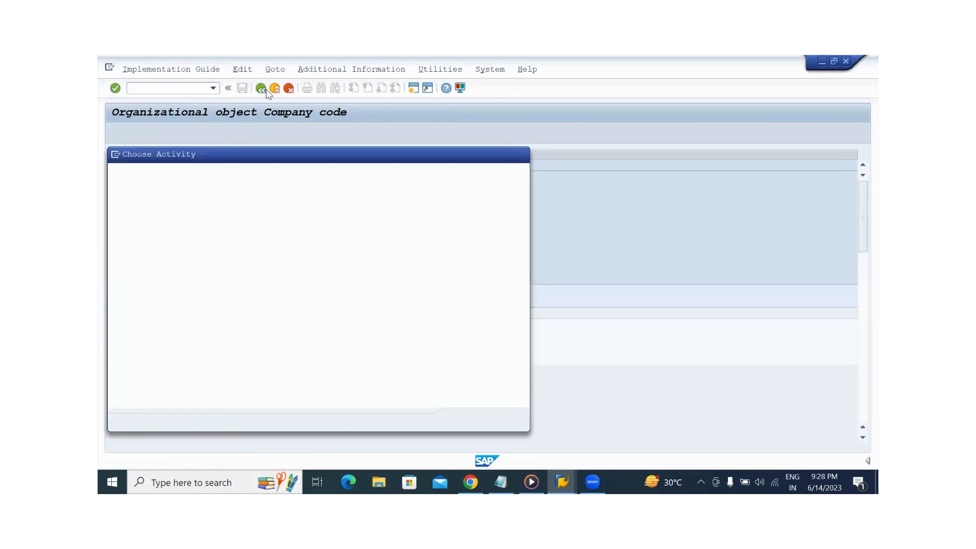
double_click(158, 209)
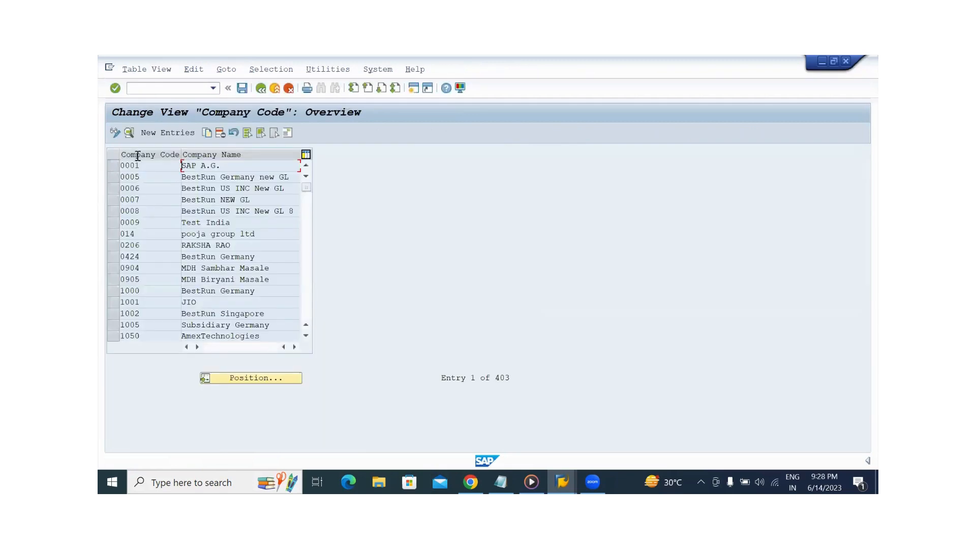
left_click(232, 382)
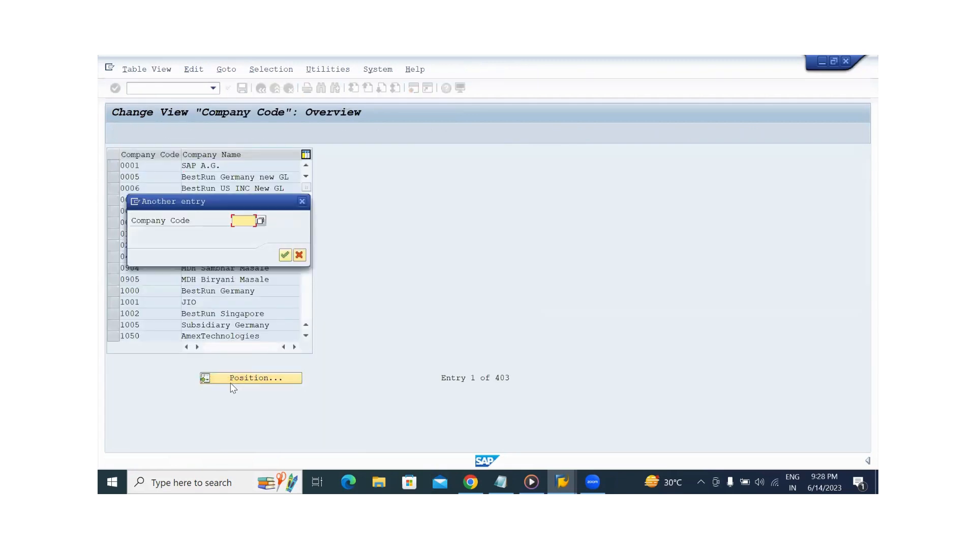
type("TA00")
key("Return")
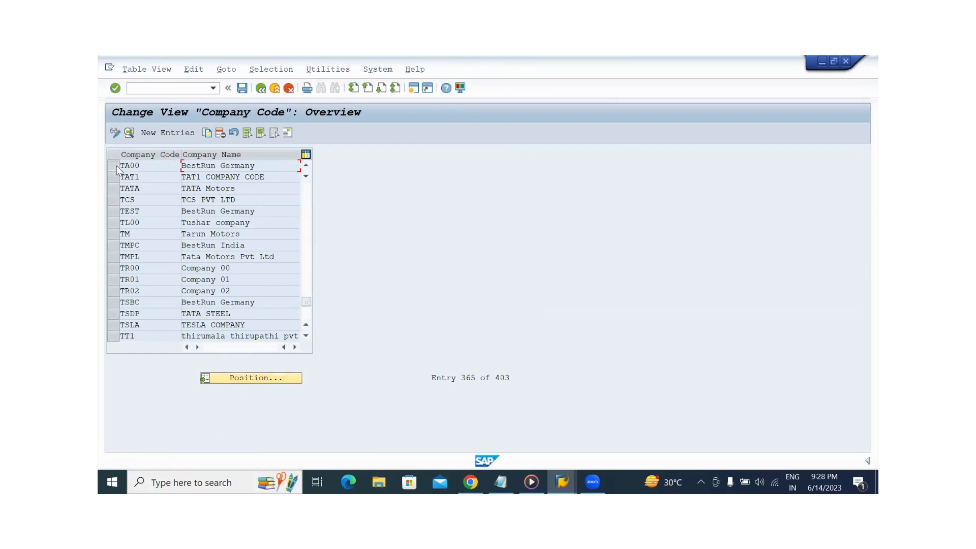
left_click(116, 166)
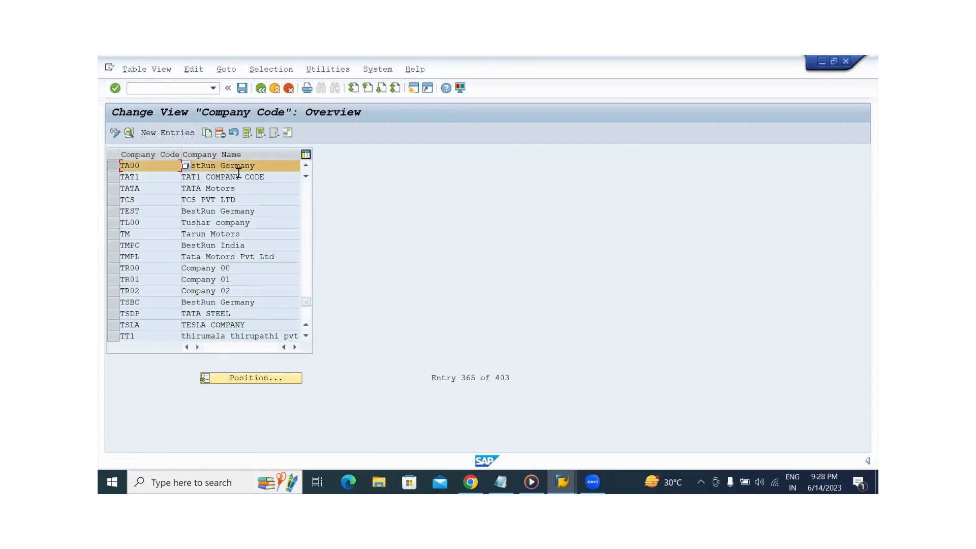
left_click(130, 135)
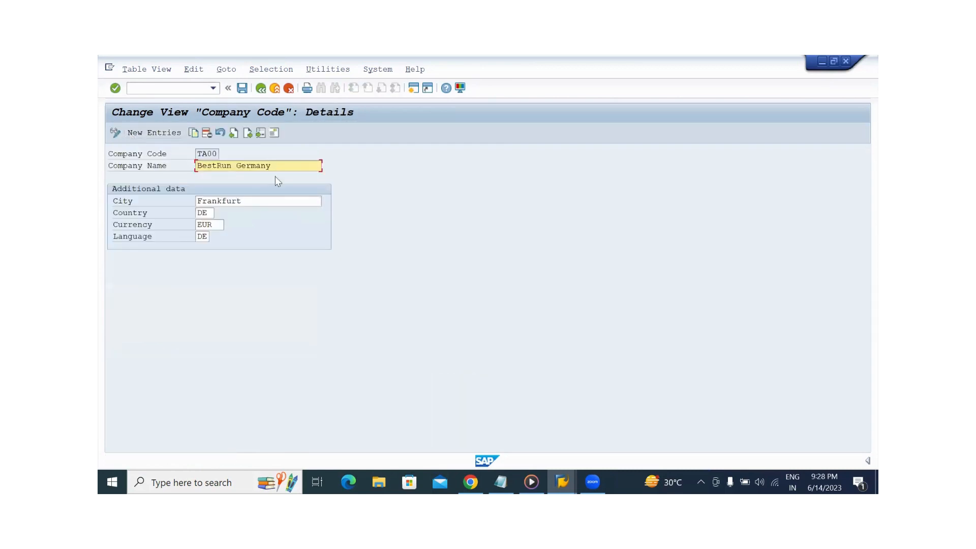
- Set the company name of company code TA00 to TATA STEEL and its city to BHUBANESWAR
left_click_drag(287, 169, 126, 181)
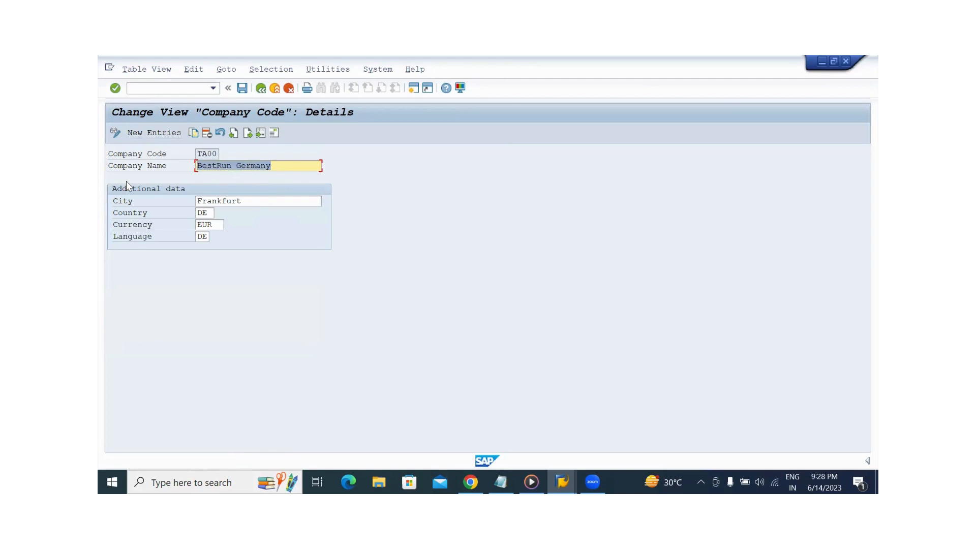
key("BackSpace")
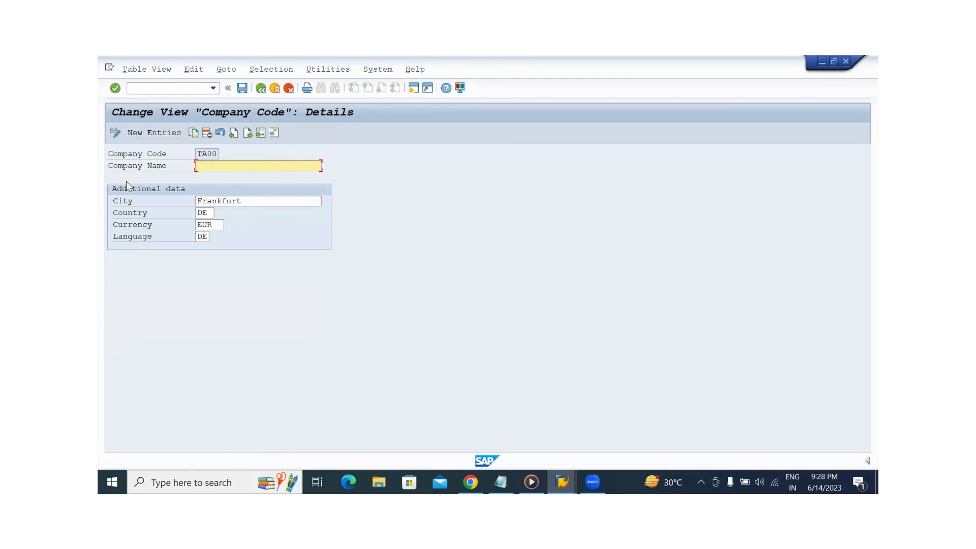
type("TATA STEEL")
left_click(264, 203)
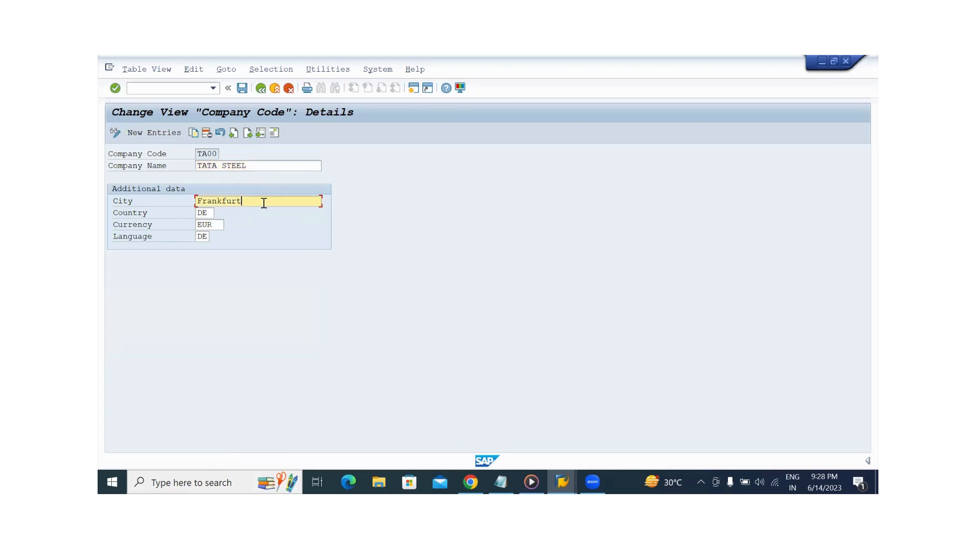
key("BackSpace")
key("BackSpace")
key("BackSpace")
key("BackSpace")
key("BackSpace")
key("BackSpace")
key("BackSpace")
key("BackSpace")
key("BackSpace")
type("BHUBANESWAR")
- Set the company code's country to IN (India)
left_click(212, 213)
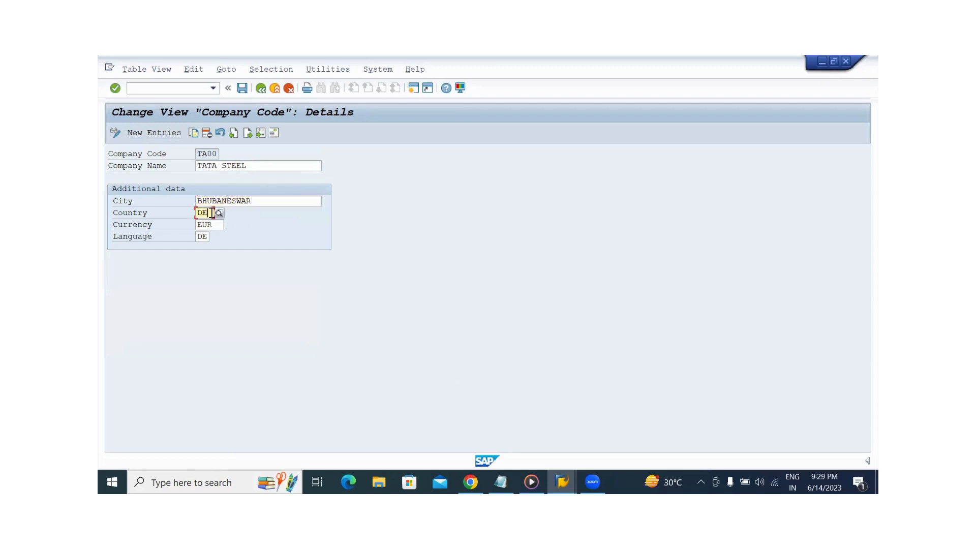
key("BackSpace")
key("BackSpace")
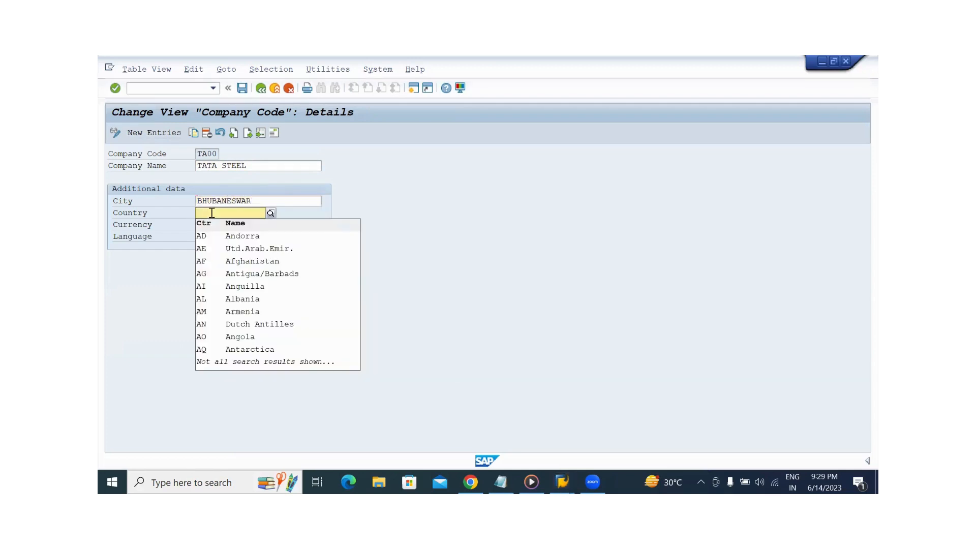
type("IN")
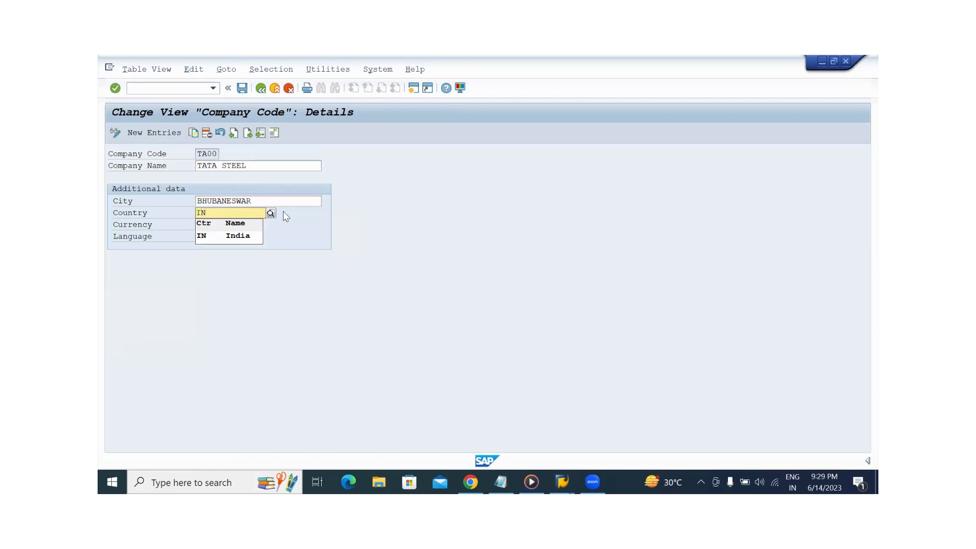
left_click(247, 237)
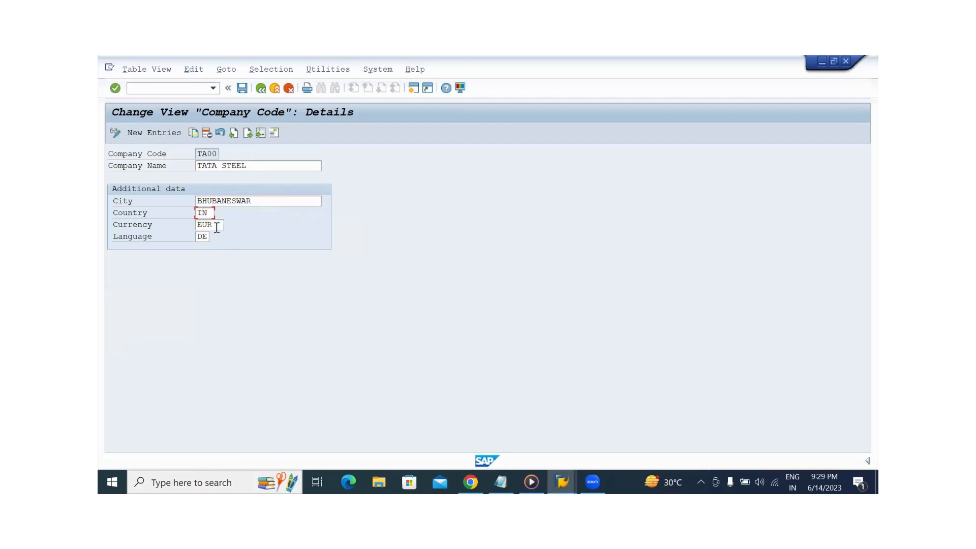
- Set the company code's currency to INR
left_click(216, 227)
key("BackSpace")
key("BackSpace")
key("BackSpace")
left_click(216, 225)
type("INR")
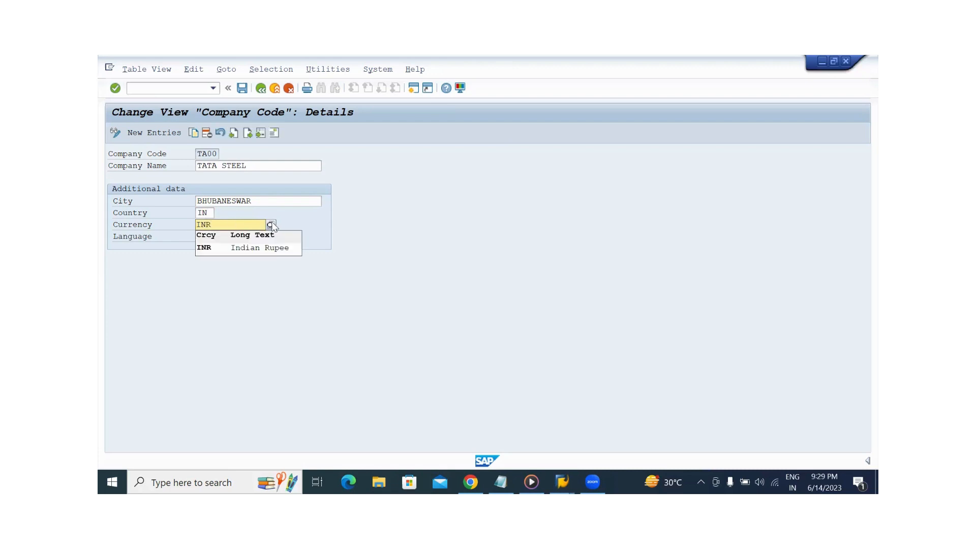
- Open the list of currency keys and search it for INDIAN
left_click(271, 224)
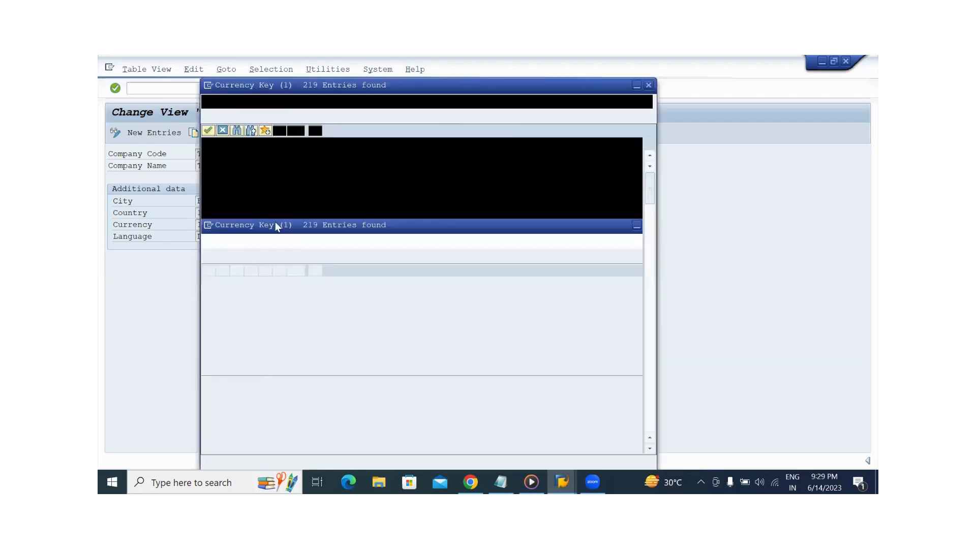
scroll(240, 361, "down", 15)
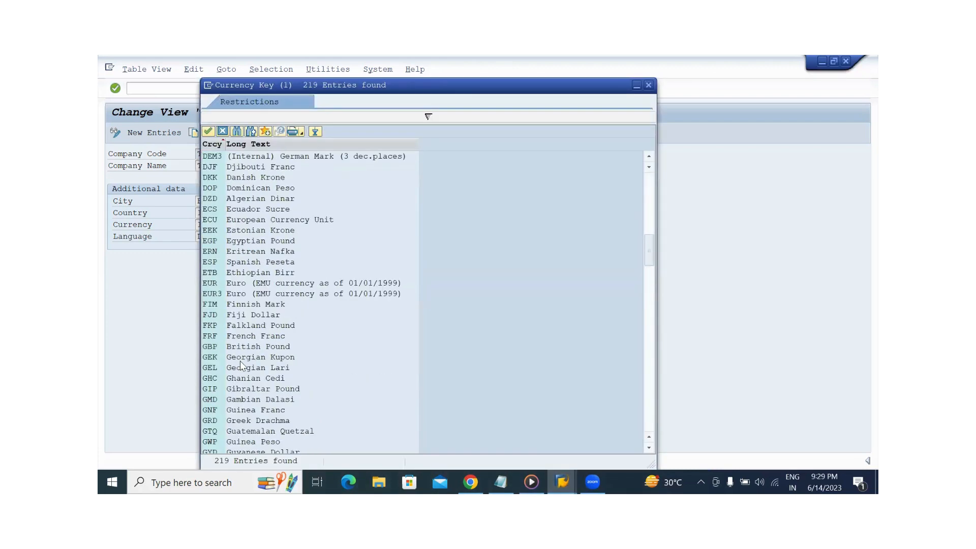
left_click(237, 131)
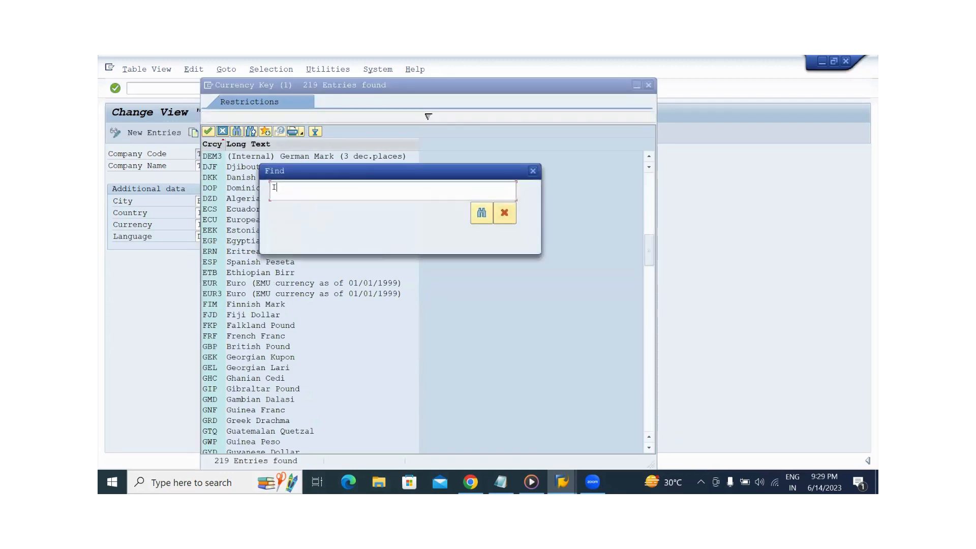
type("INDIAN")
key("Return")
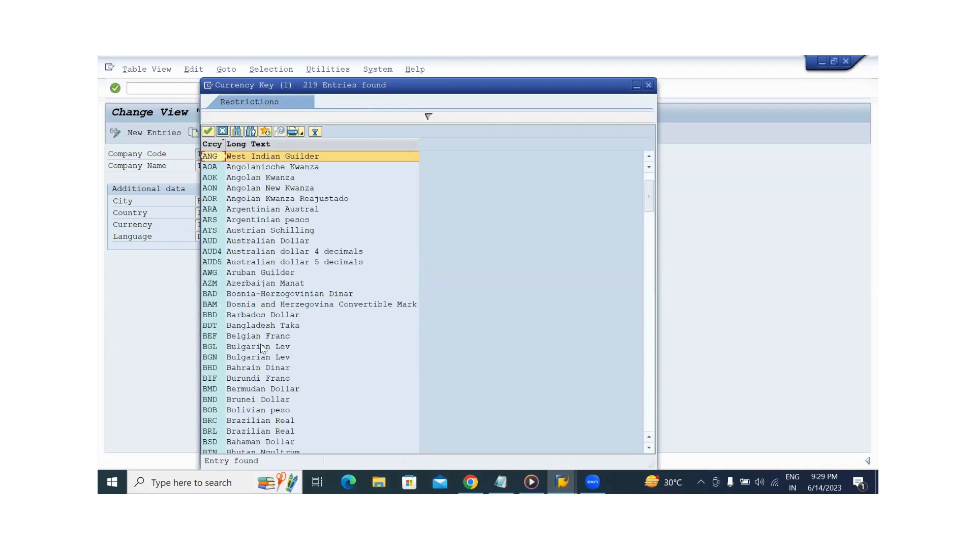
scroll(254, 362, "down", 6)
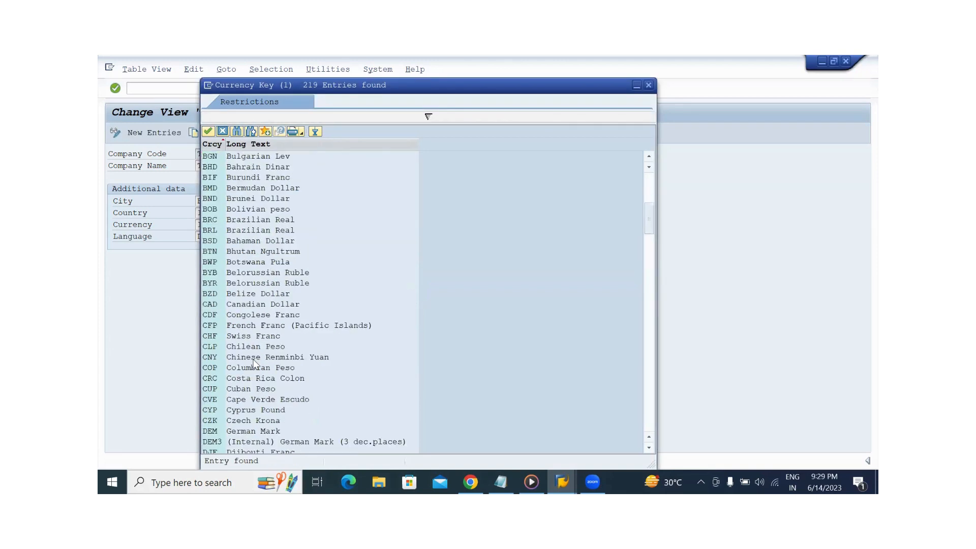
- Search the currency list for INR and choose Indian Rupee as the company code's currency
left_click(238, 132)
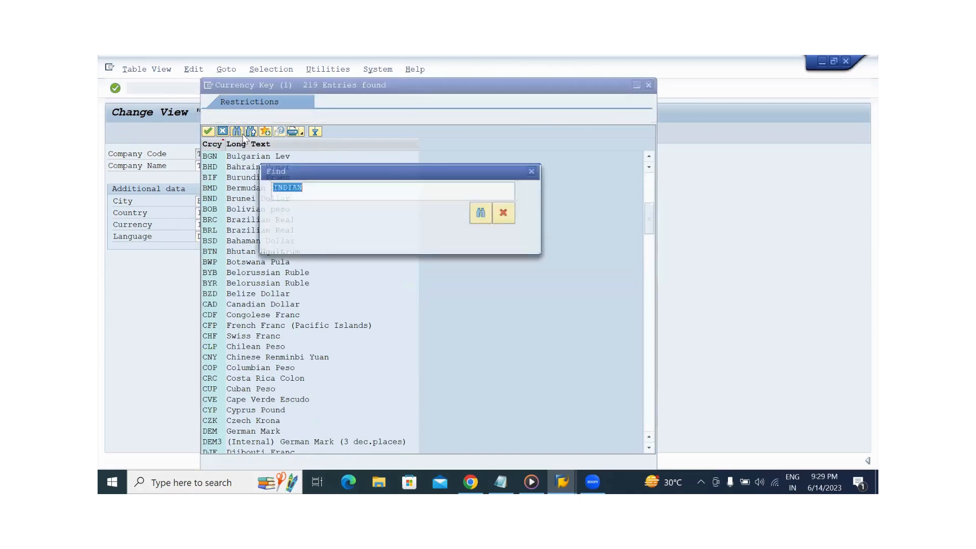
left_click(322, 191)
key("BackSpace")
key("BackSpace")
key("BackSpace")
key("BackSpace")
key("BackSpace")
key("BackSpace")
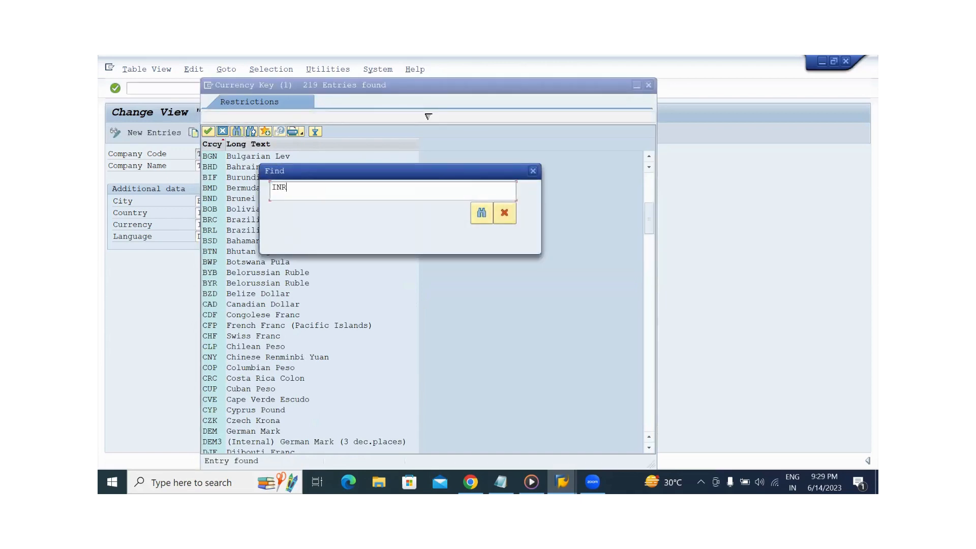
type("INR")
key("Return")
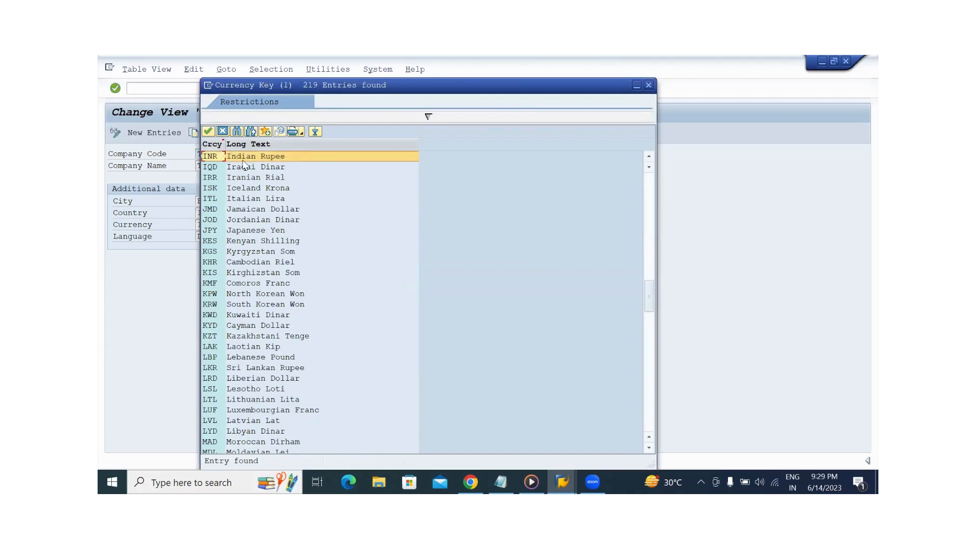
double_click(216, 156)
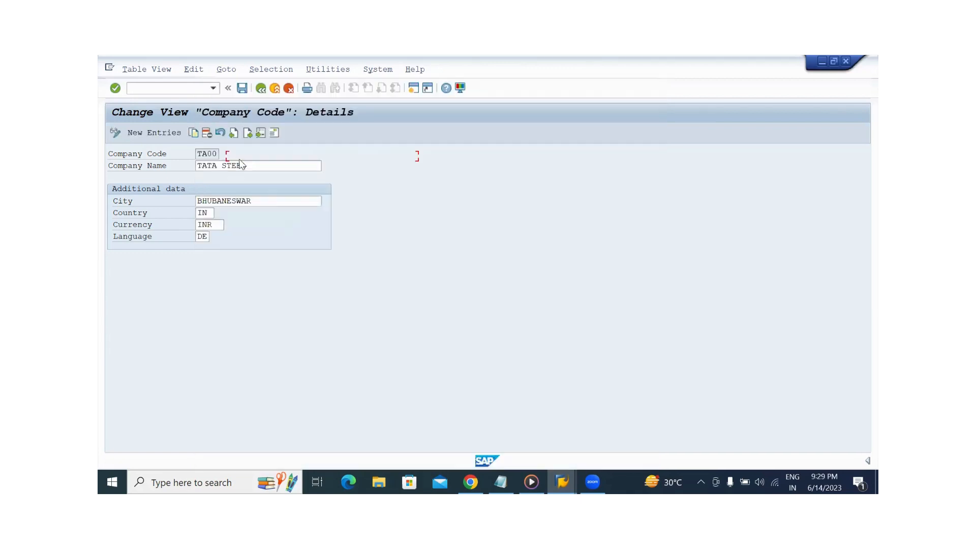
- Set the company code's language to EN and accept the company code currency change
left_click(207, 236)
key("BackSpace")
key("BackSpace")
type("E")
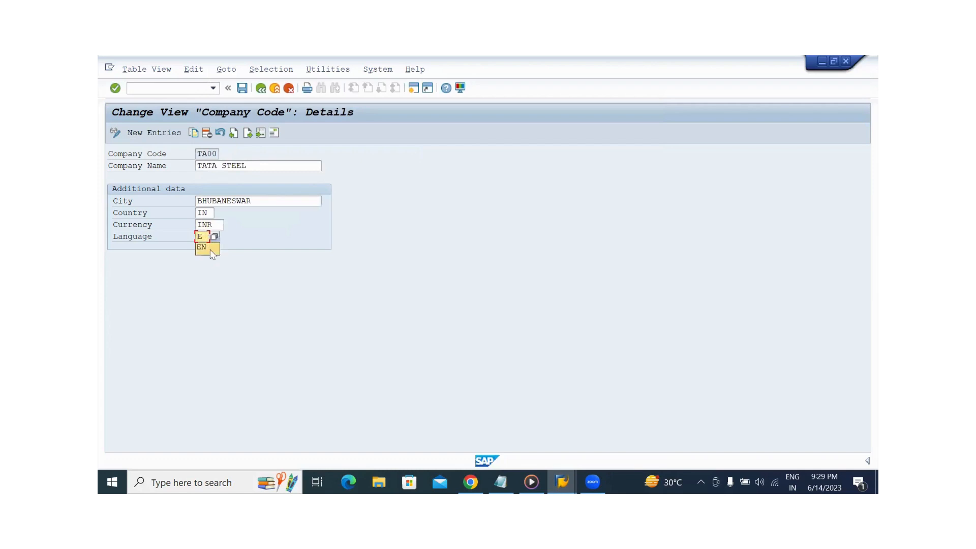
left_click(210, 250)
key("Return")
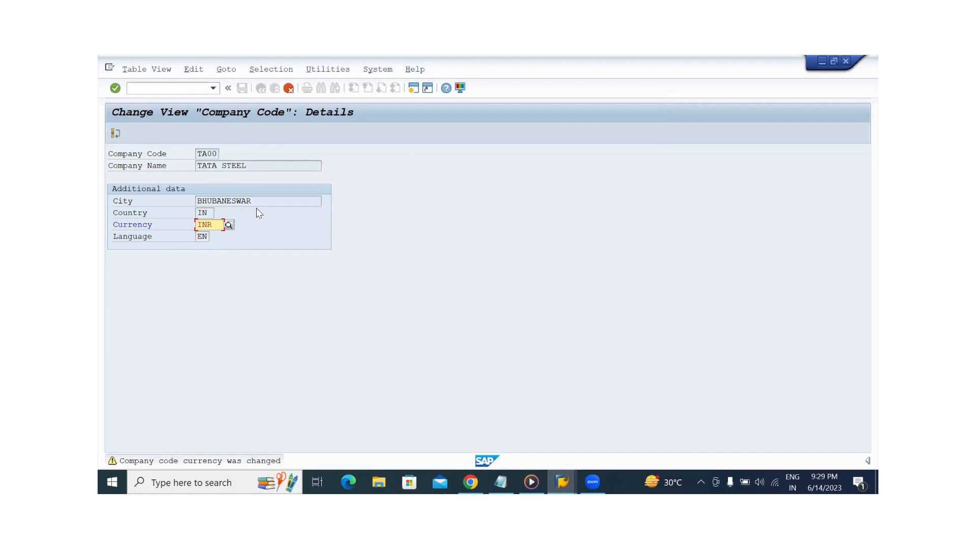
key("Return")
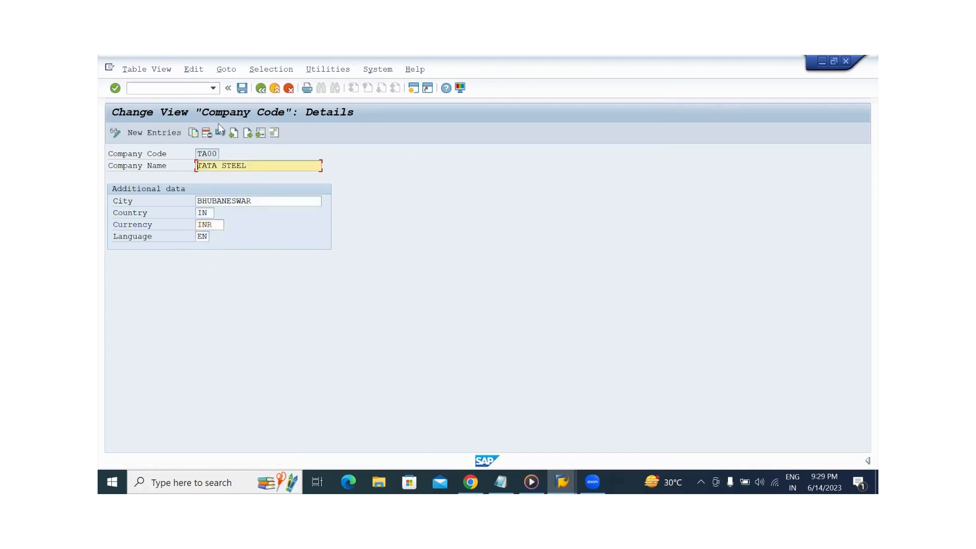
- Save company code TA00 to the TATA GROUPS customizing request and return to the implementation guide structure
left_click(242, 89)
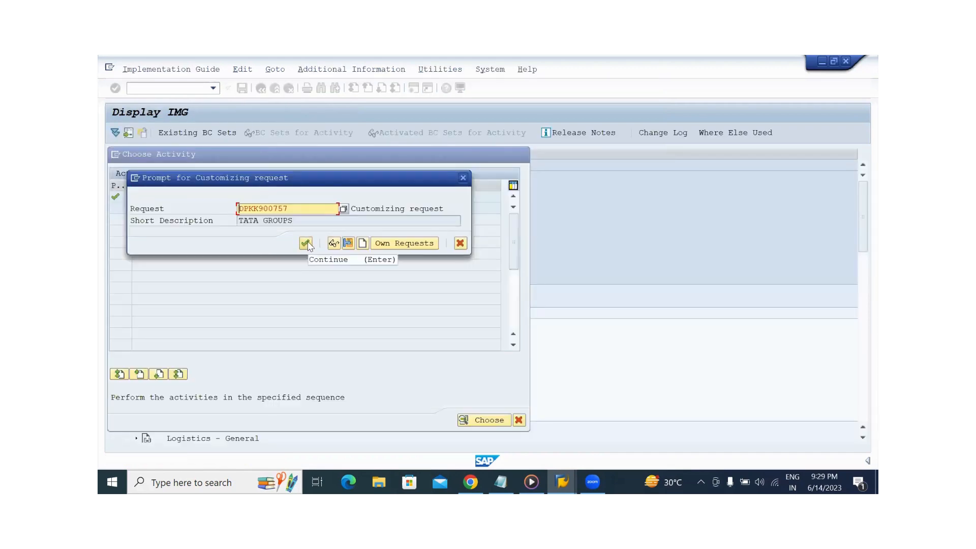
left_click(306, 243)
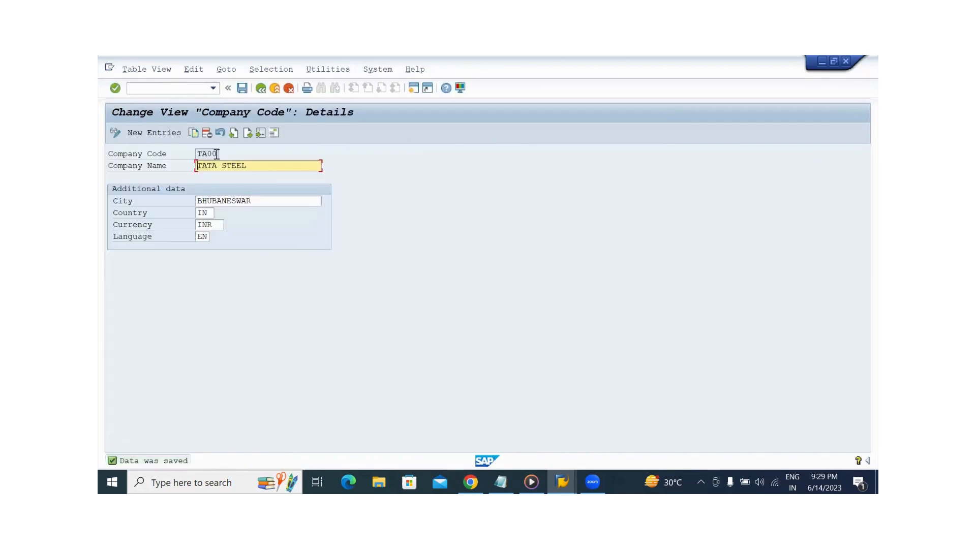
left_click(260, 89)
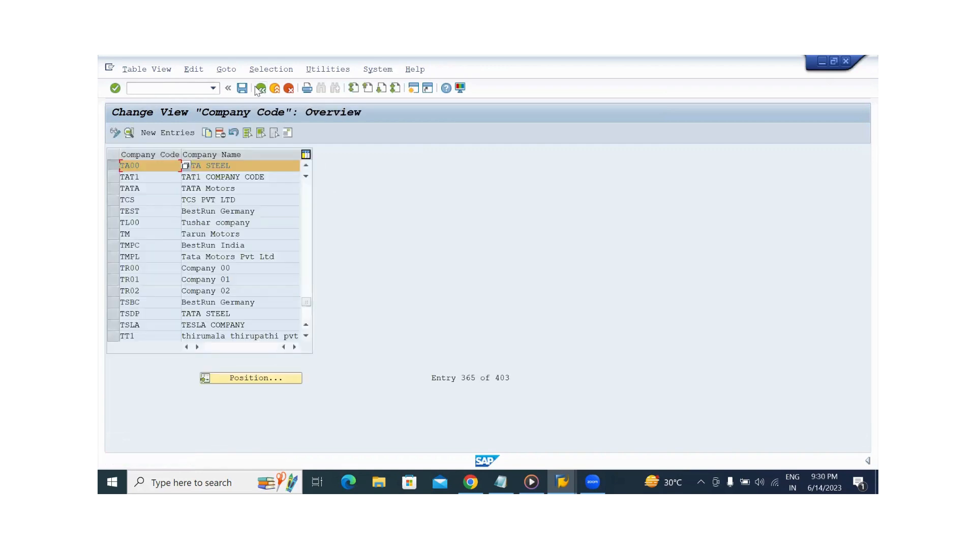
left_click(260, 89)
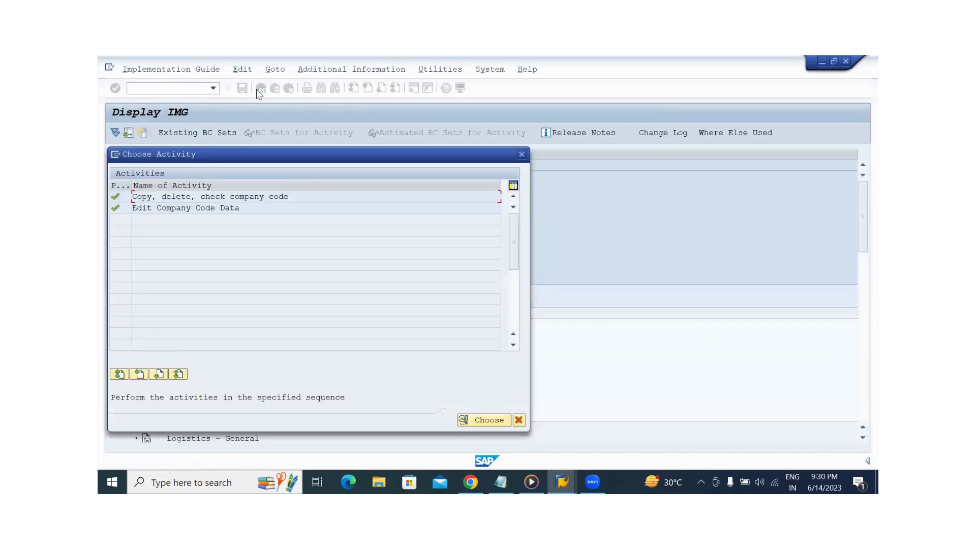
left_click(522, 154)
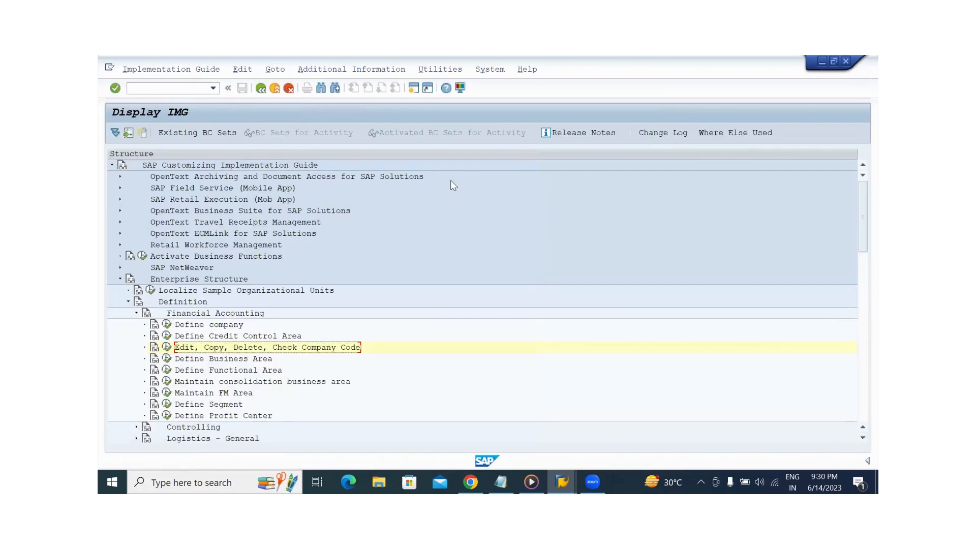
- Collapse the Financial Accounting definitions and open the Define Plant activity under Logistics - General in the Enterprise Structure
scroll(243, 338, "down", 3)
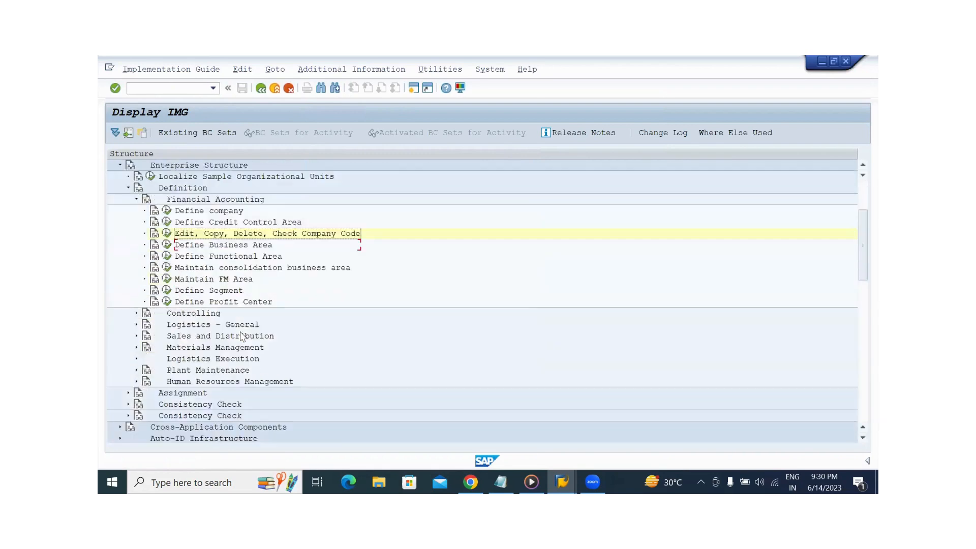
scroll(243, 337, "down", 2)
scroll(242, 336, "down", 1)
scroll(242, 336, "up", 3)
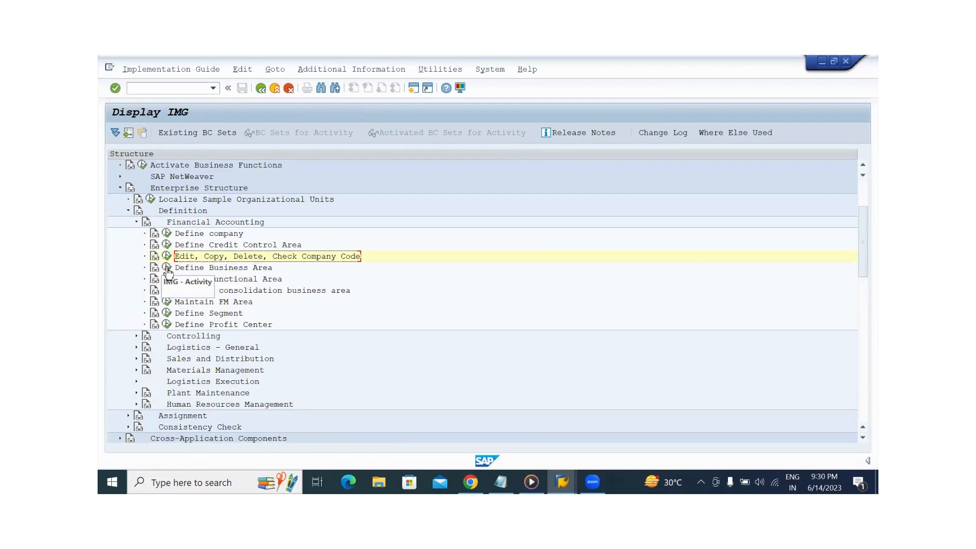
left_click(136, 222)
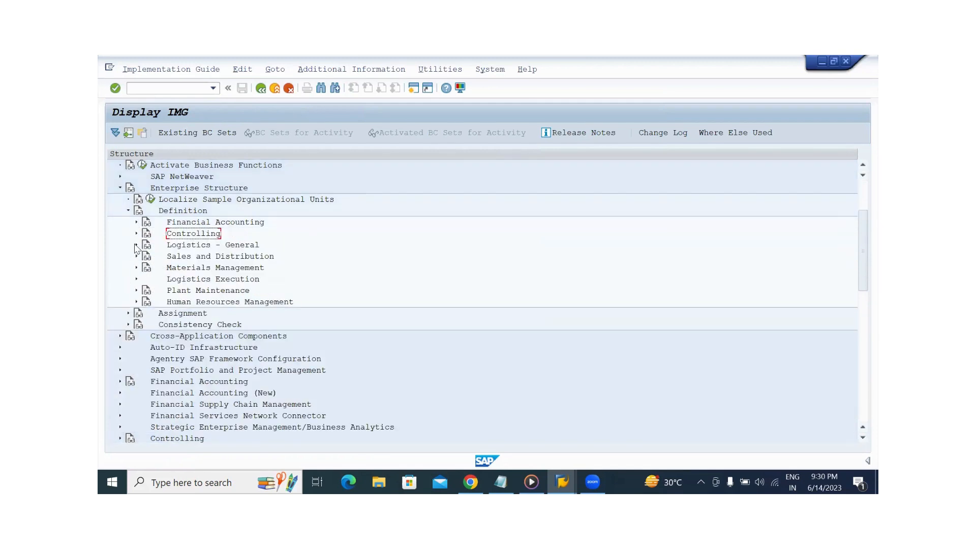
left_click(136, 245)
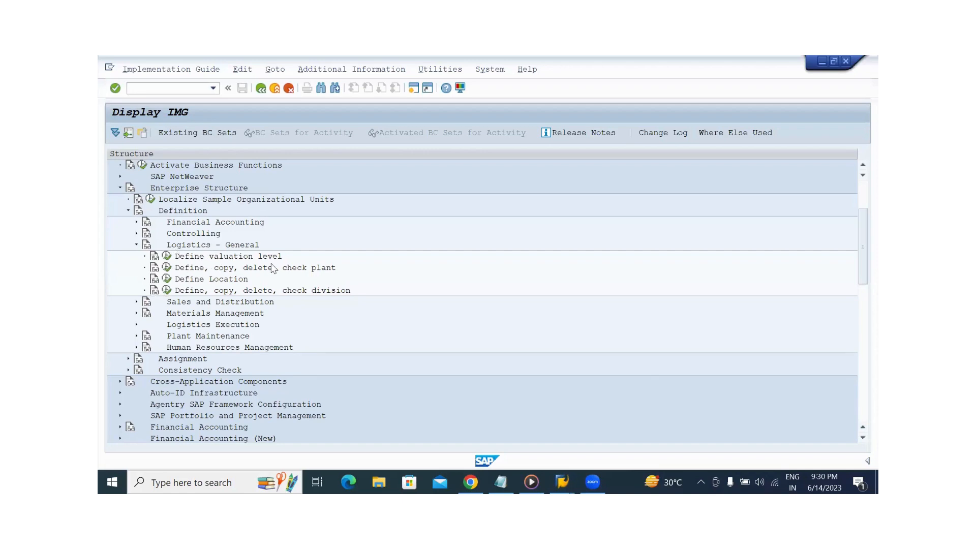
left_click(167, 268)
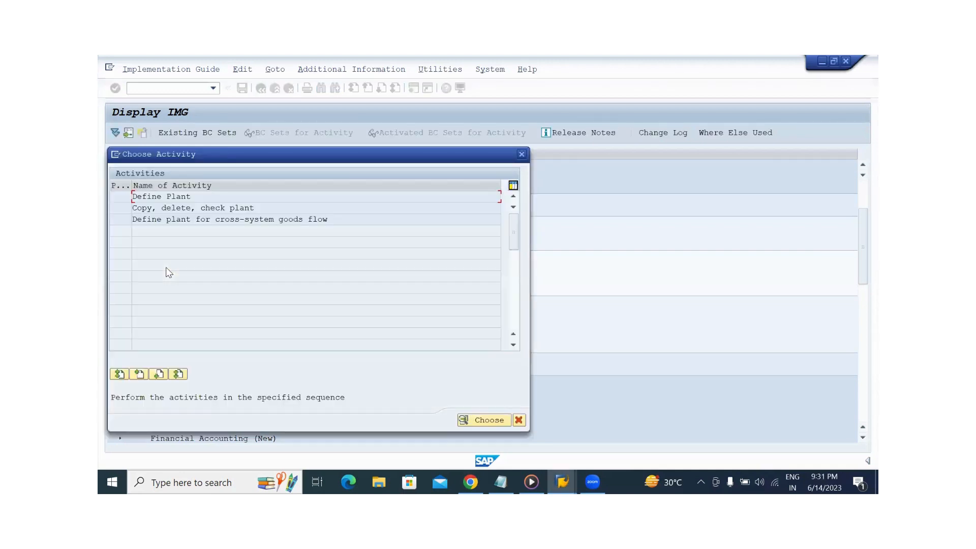
double_click(158, 197)
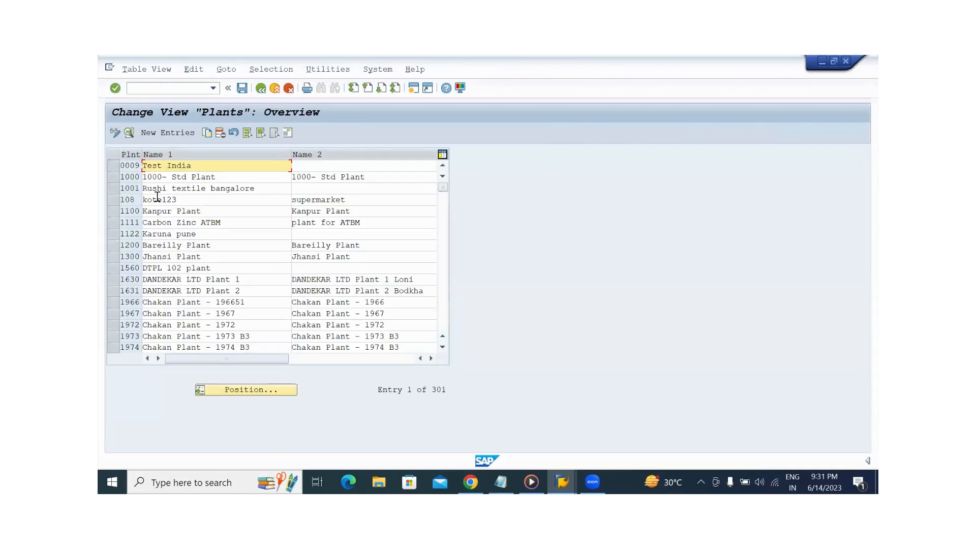
- Try to add a new plant TA01 named TATA PLANT1 with factory calendar 01, and discard the unsaved entry
left_click(149, 132)
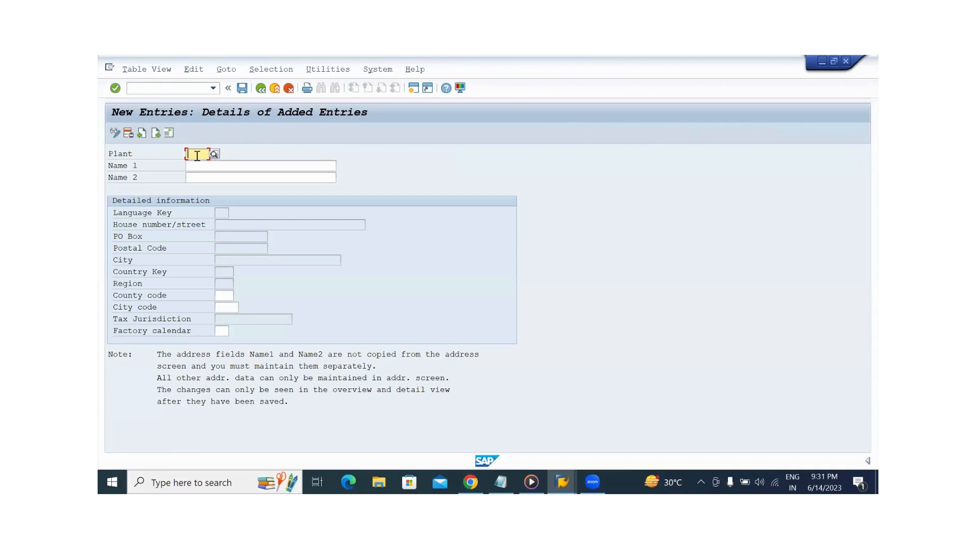
type("TA01")
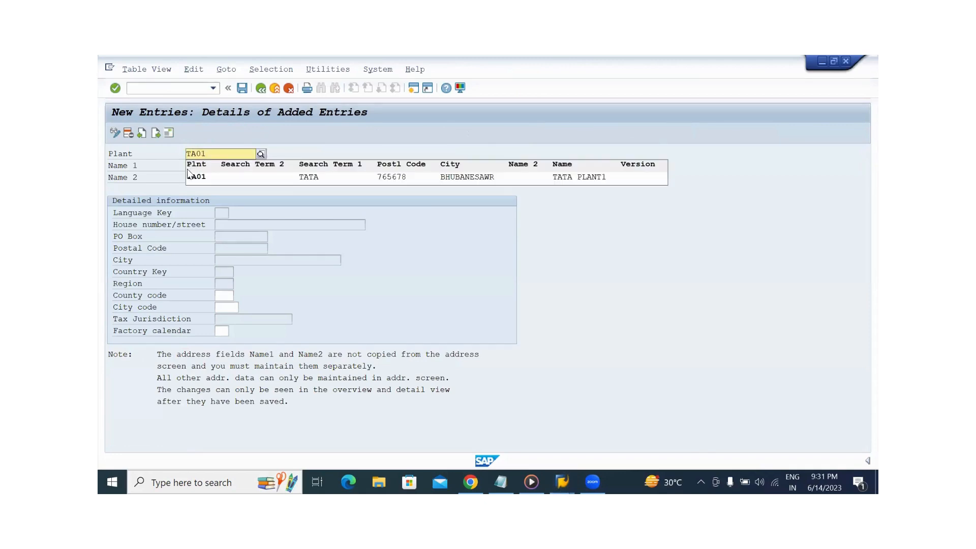
left_click(198, 173)
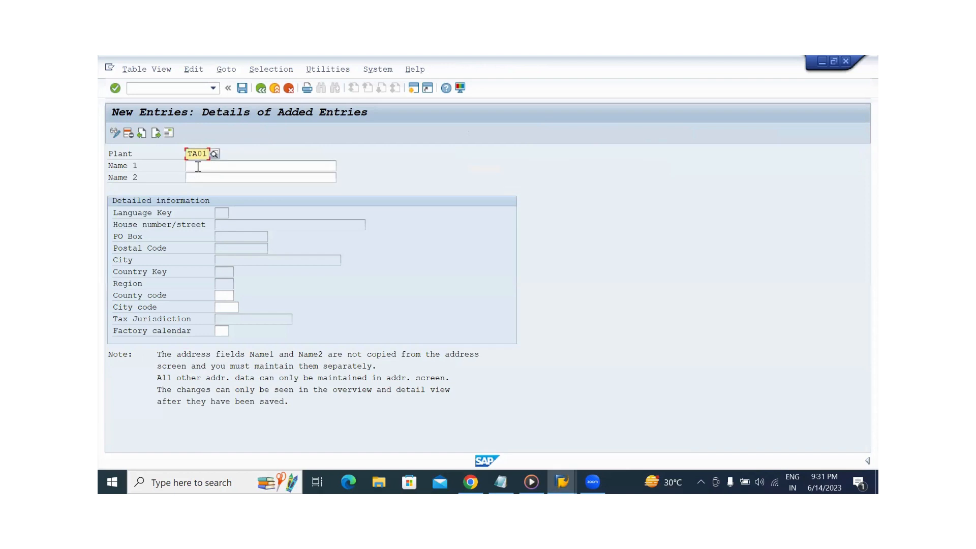
left_click(198, 167)
type("TA")
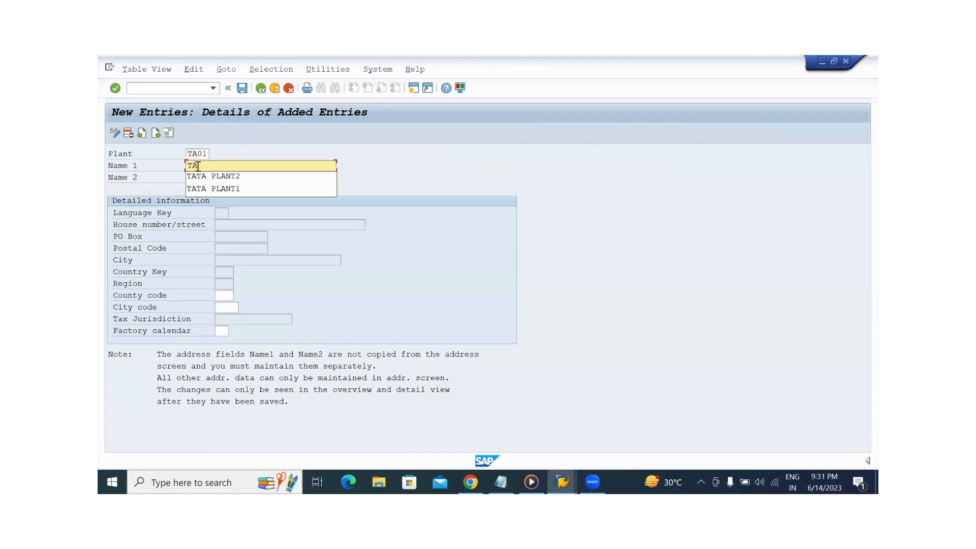
left_click(211, 188)
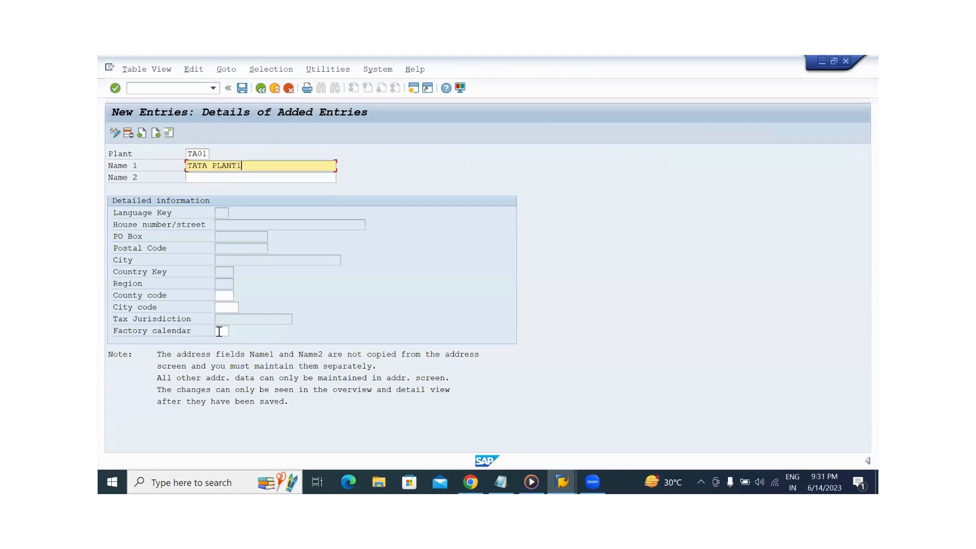
left_click(220, 331)
type("01")
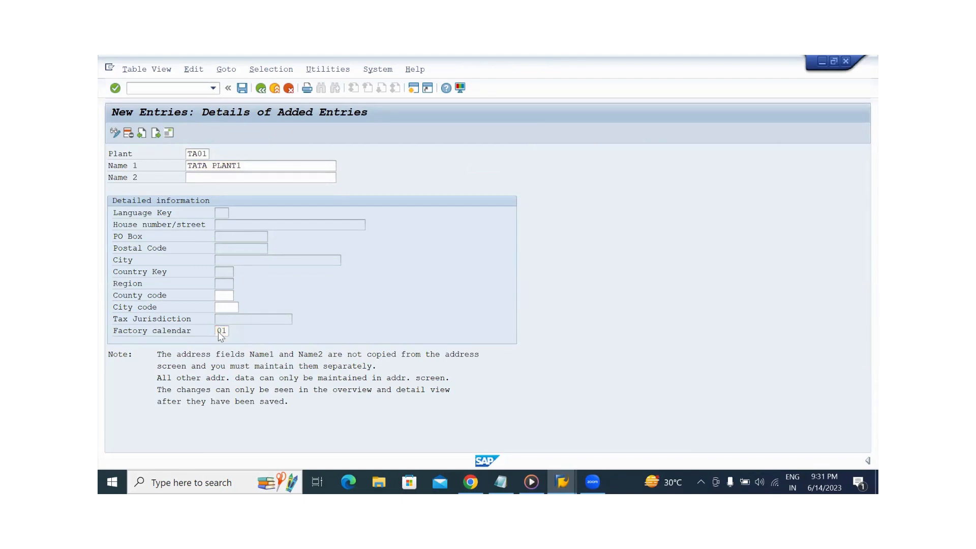
key("Return")
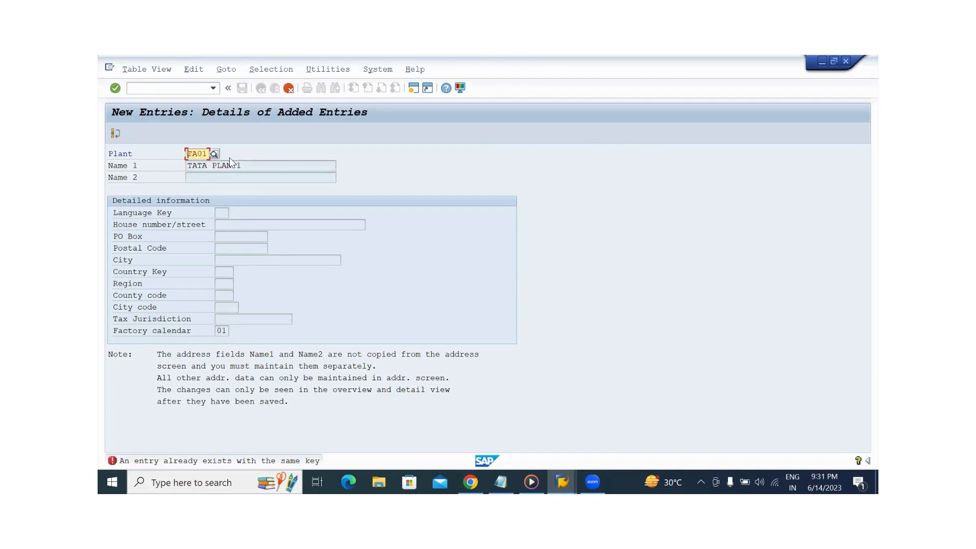
left_click(288, 89)
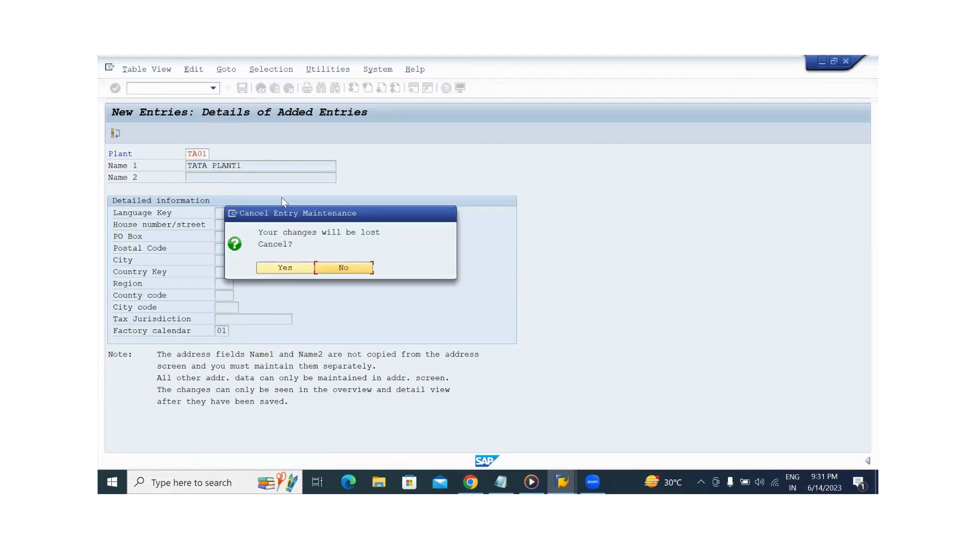
left_click(285, 267)
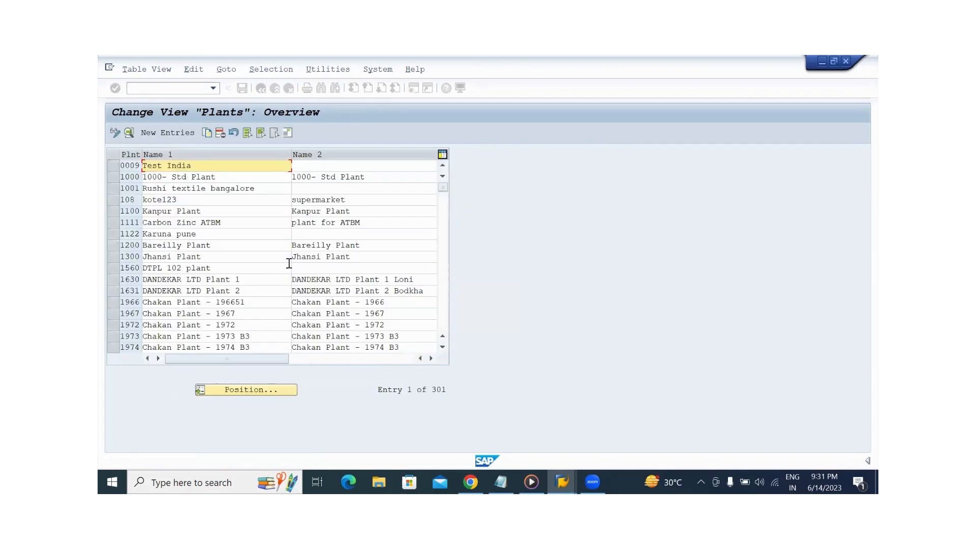
- Enter a new plant TA01 with the name TATA PLANT1 and factory calendar 01
left_click(239, 391)
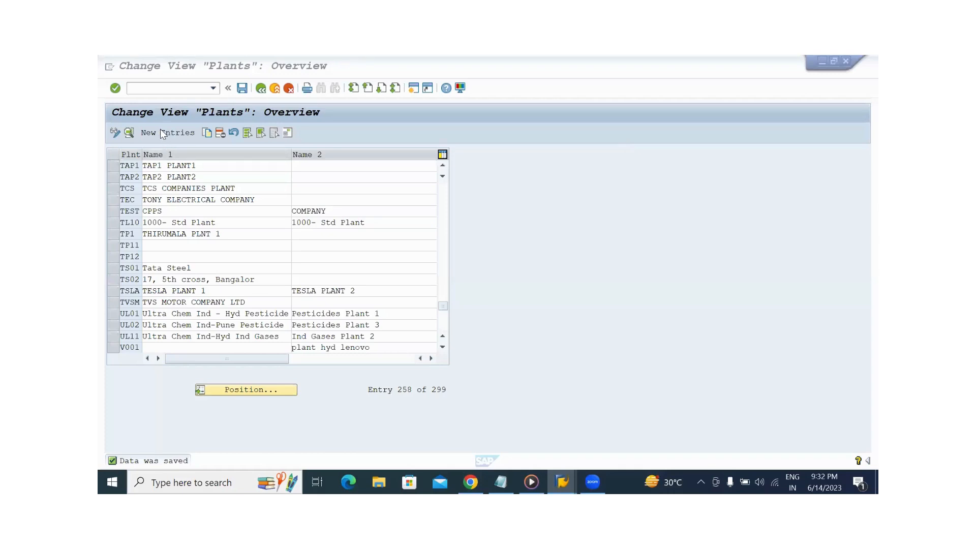
left_click(161, 133)
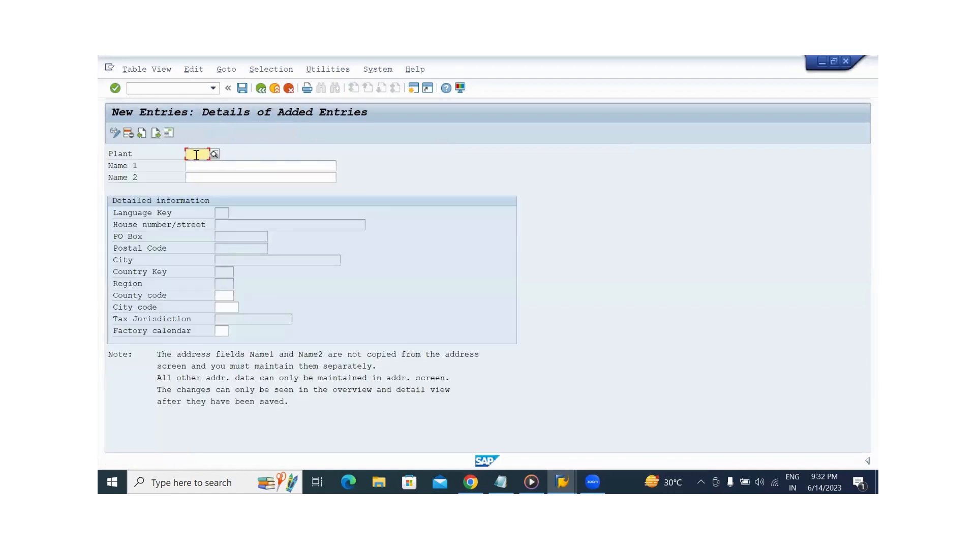
type("TA0")
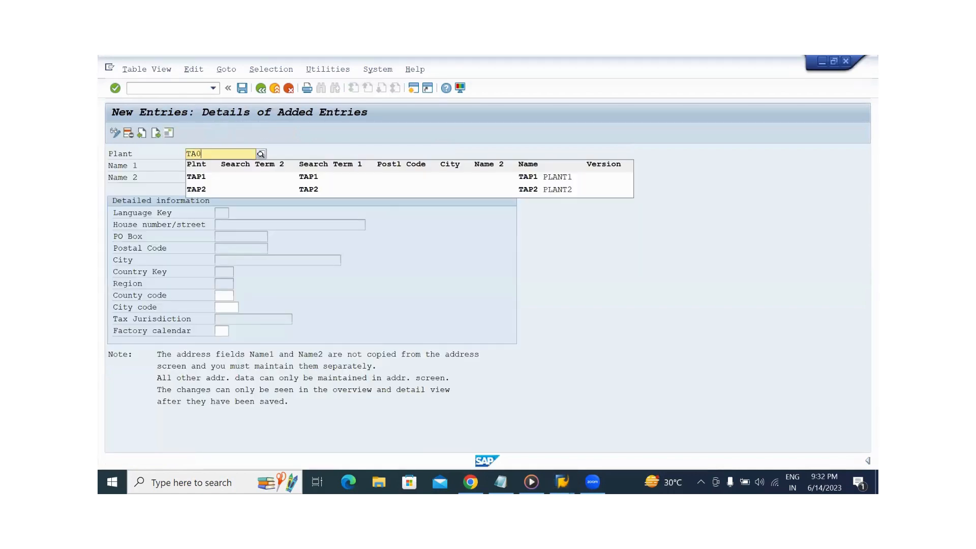
type("1")
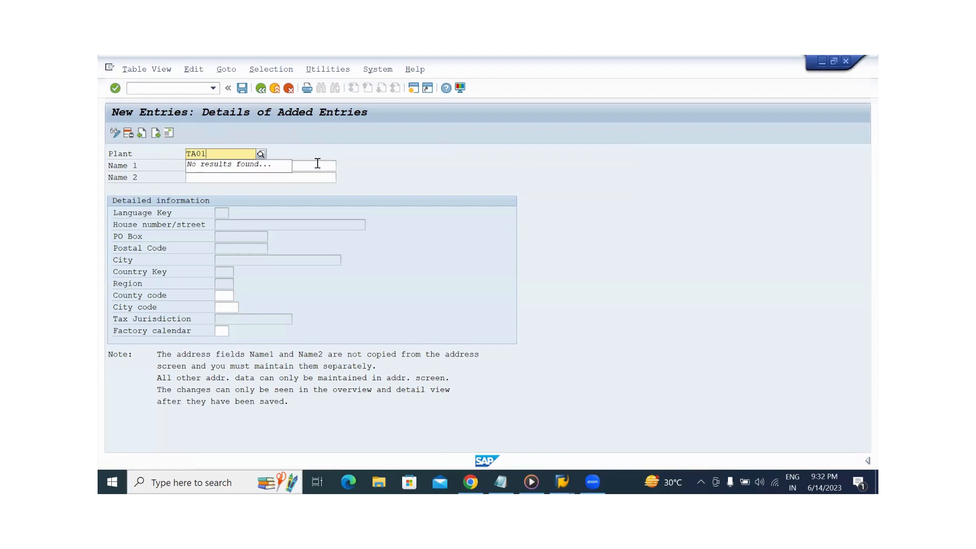
left_click(318, 163)
type("TA")
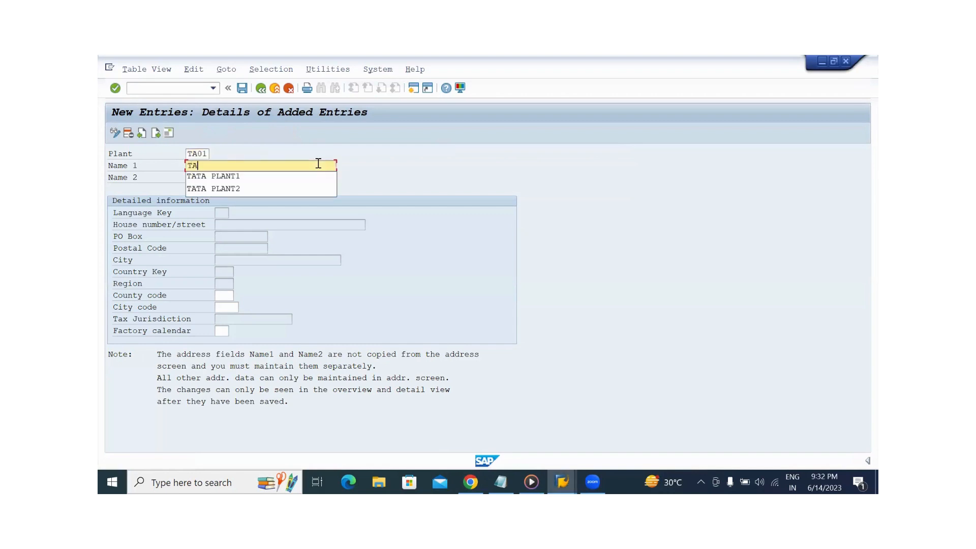
left_click(261, 174)
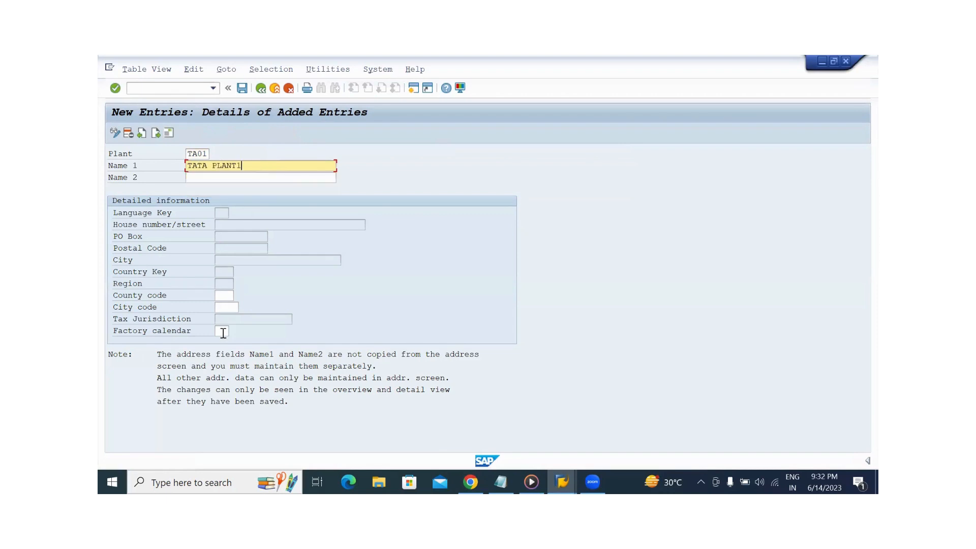
left_click(223, 331)
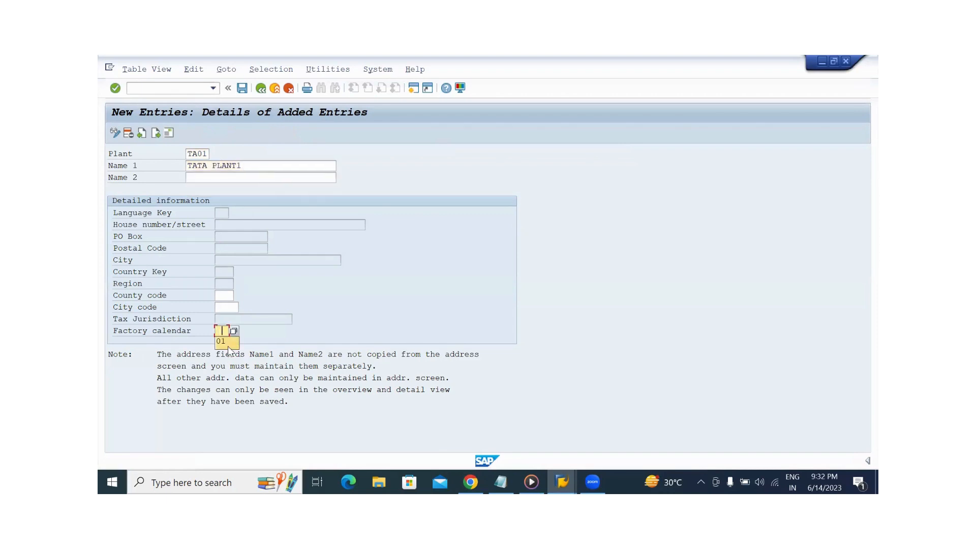
key("Return")
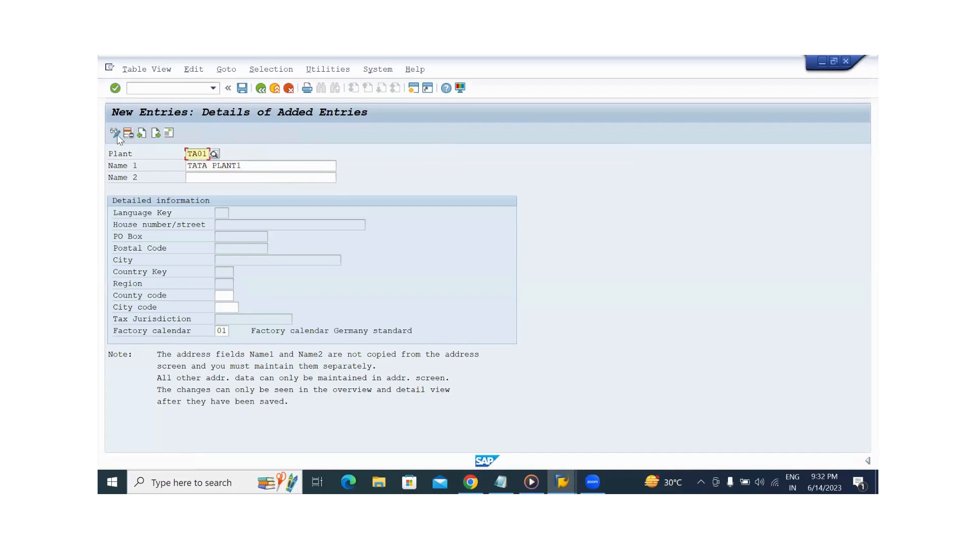
- Open the address of plant TA01 and set the title to Company, the name to TATA PLANT1 and the search term to TATA
left_click(171, 133)
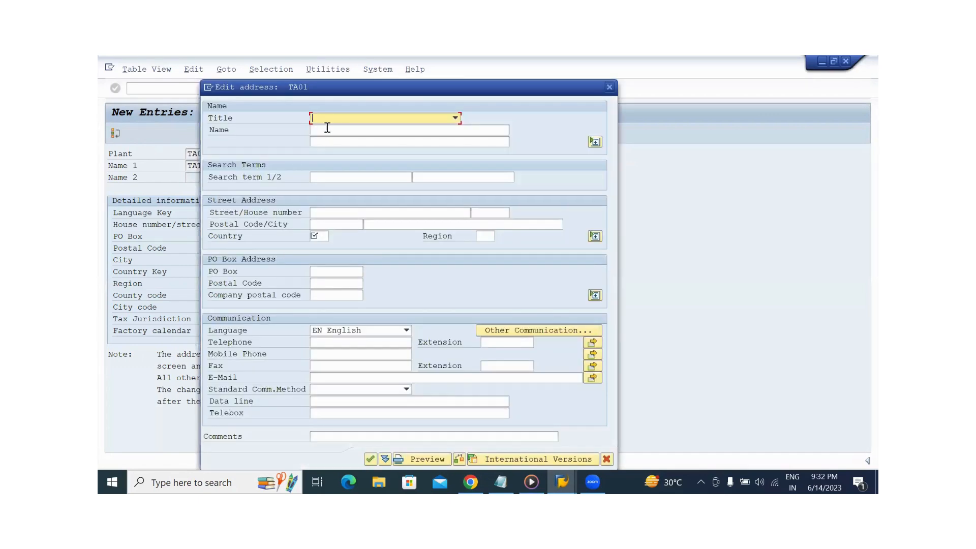
left_click(328, 120)
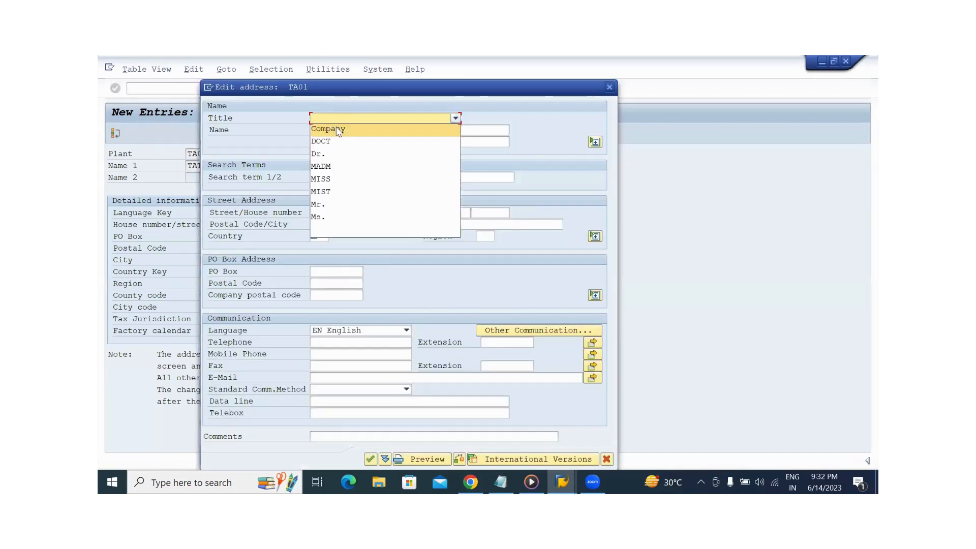
left_click(339, 130)
left_click(326, 131)
type("TA")
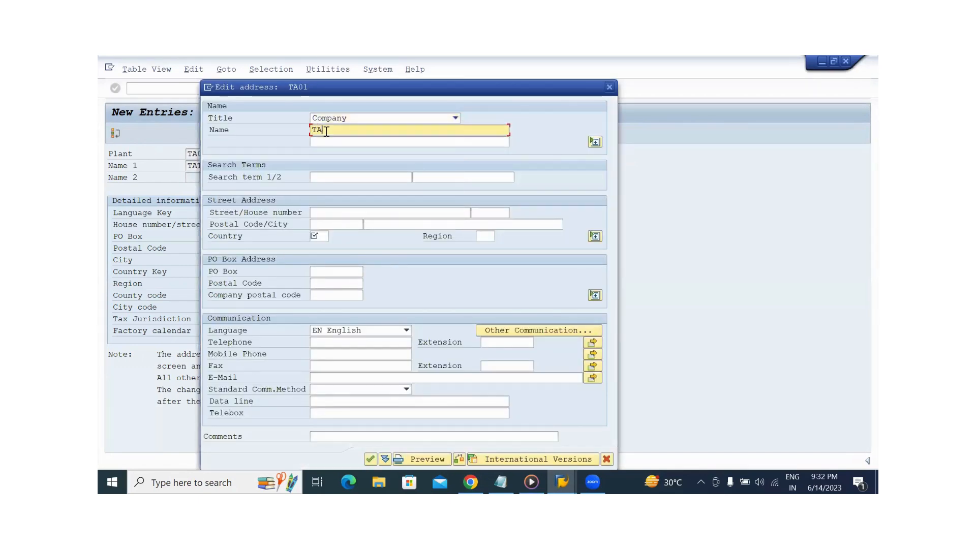
type("1TA ")
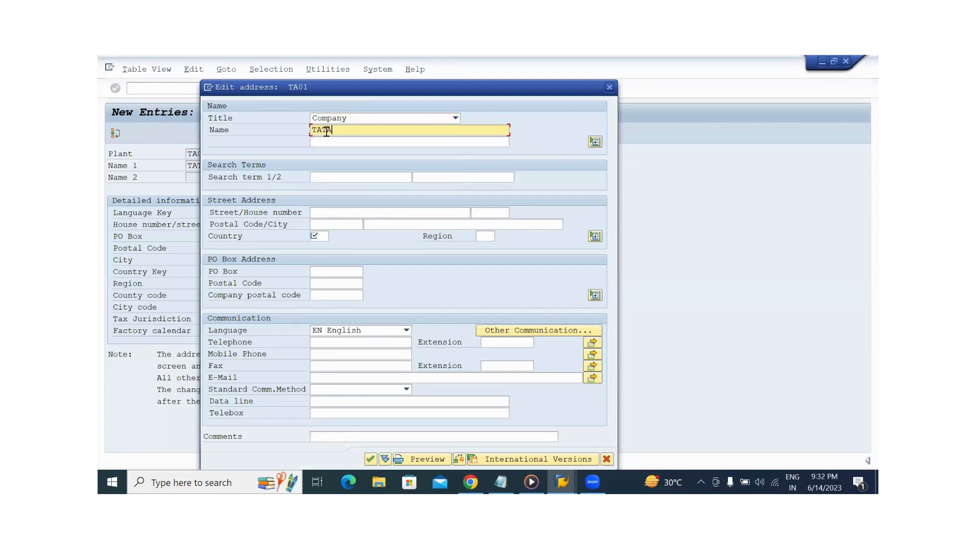
type("PLANT1")
left_click(323, 181)
type("TATA")
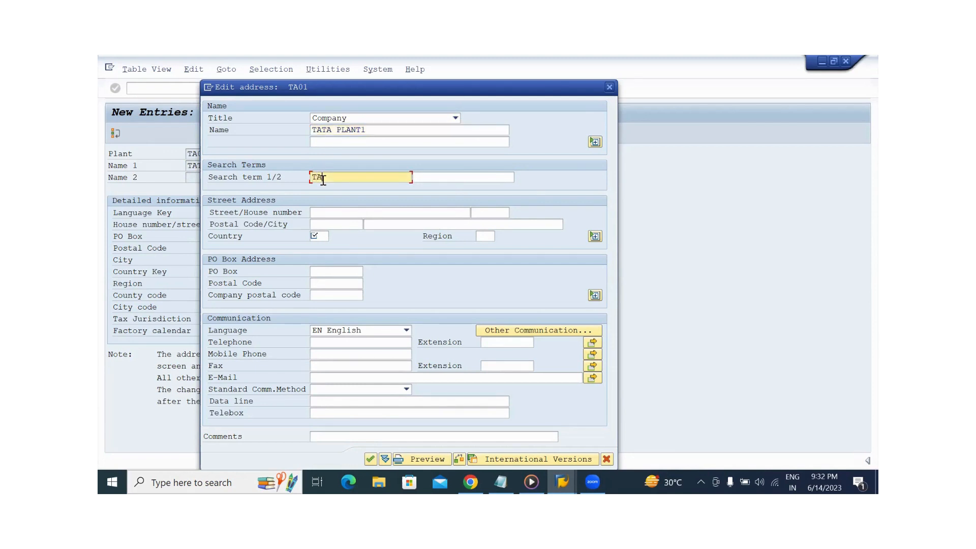
- Fill in the street, house number, postal code and city in the address of plant TA01
left_click(322, 213)
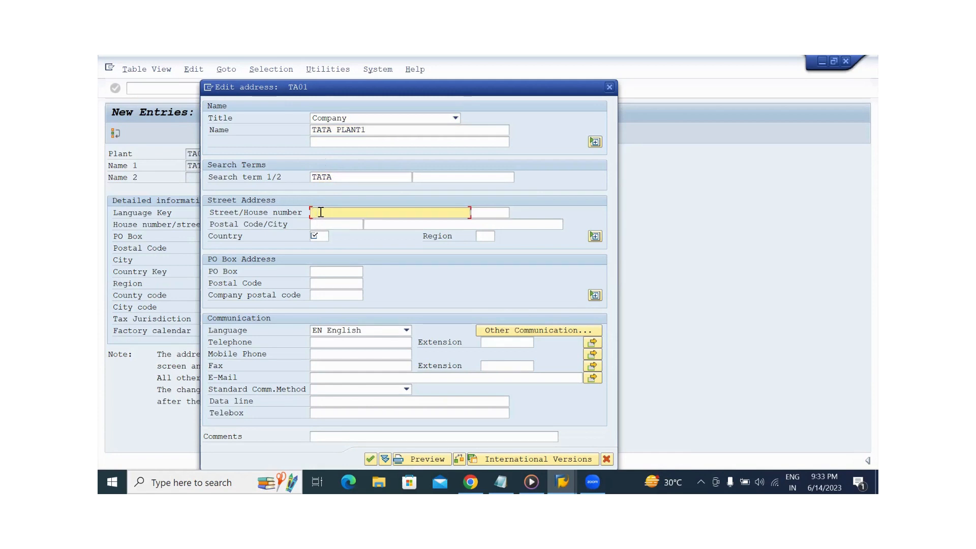
type("T4")
left_click(492, 212)
type("56")
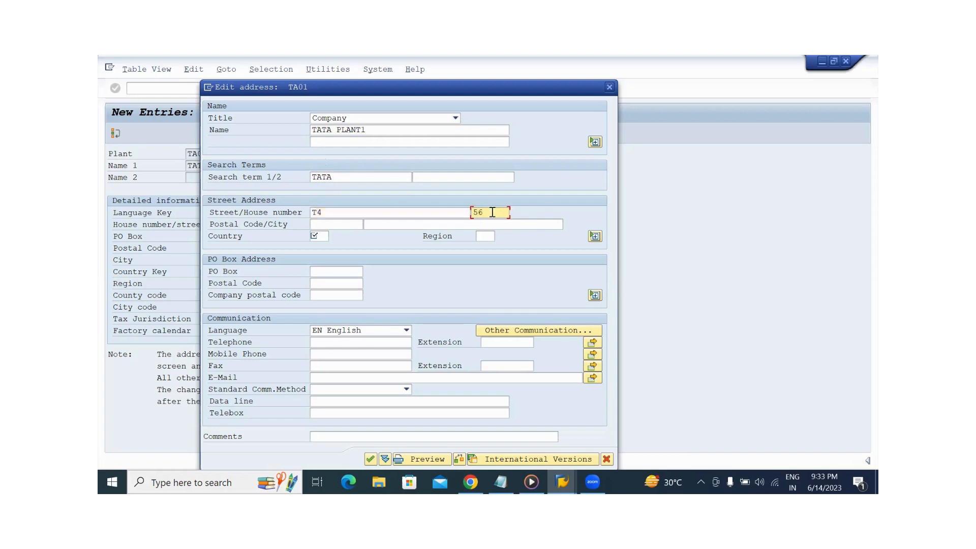
left_click(339, 225)
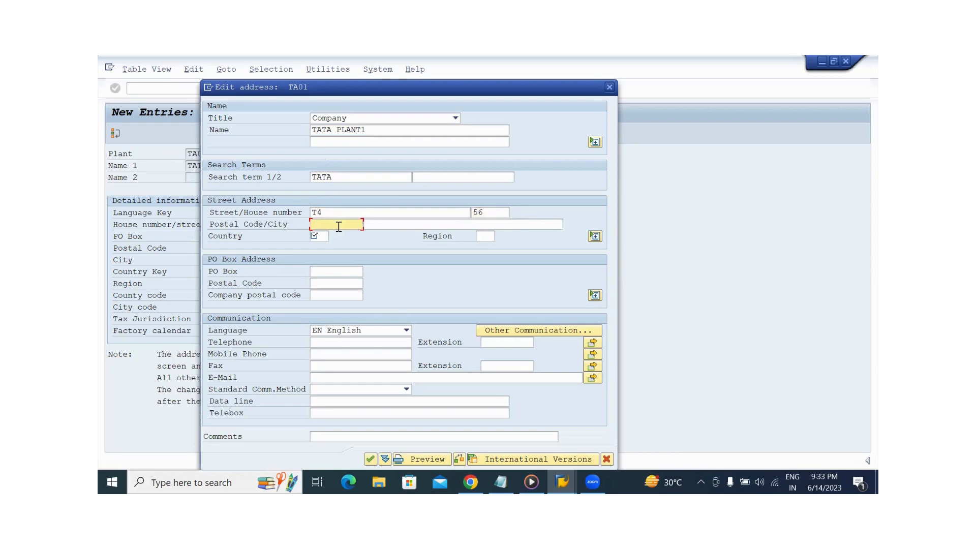
type("789098")
left_click(401, 224)
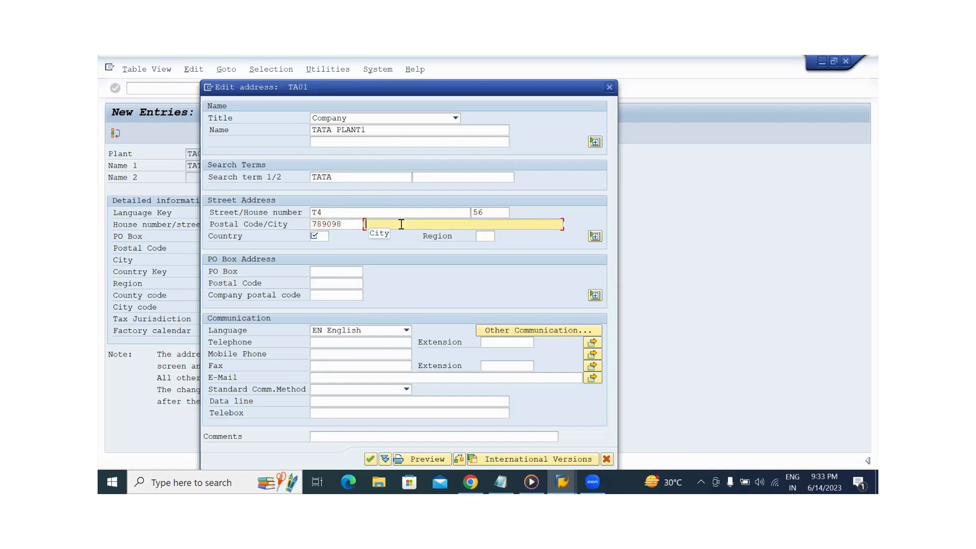
type("BHUBANESWAR")
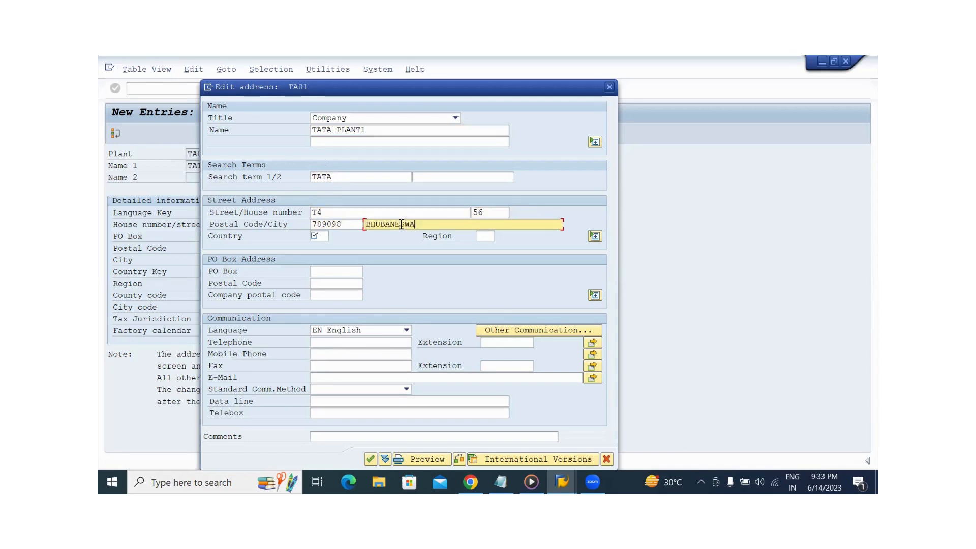
- Set country IN and region 18 in the address of plant TA01 and confirm the entries
left_click(323, 235)
type("IN")
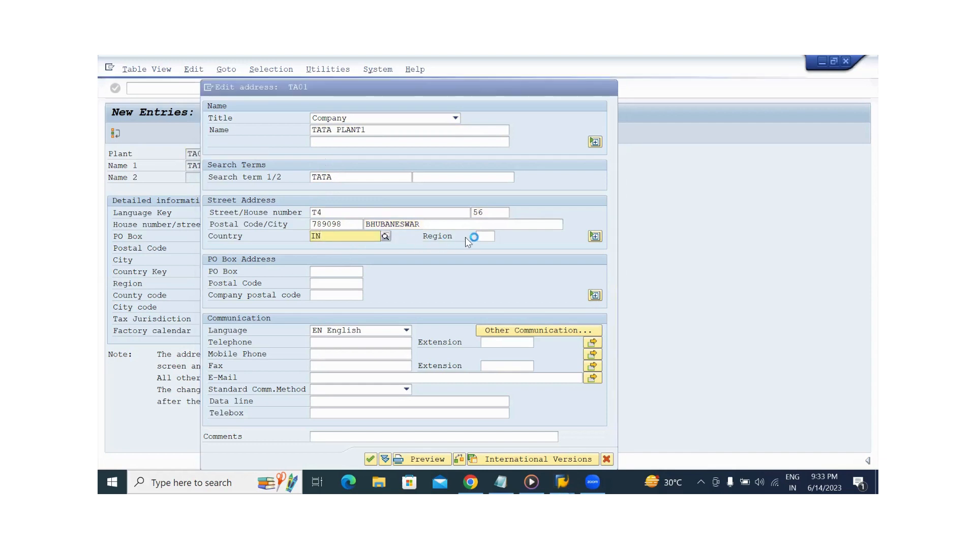
left_click(484, 236)
type("1")
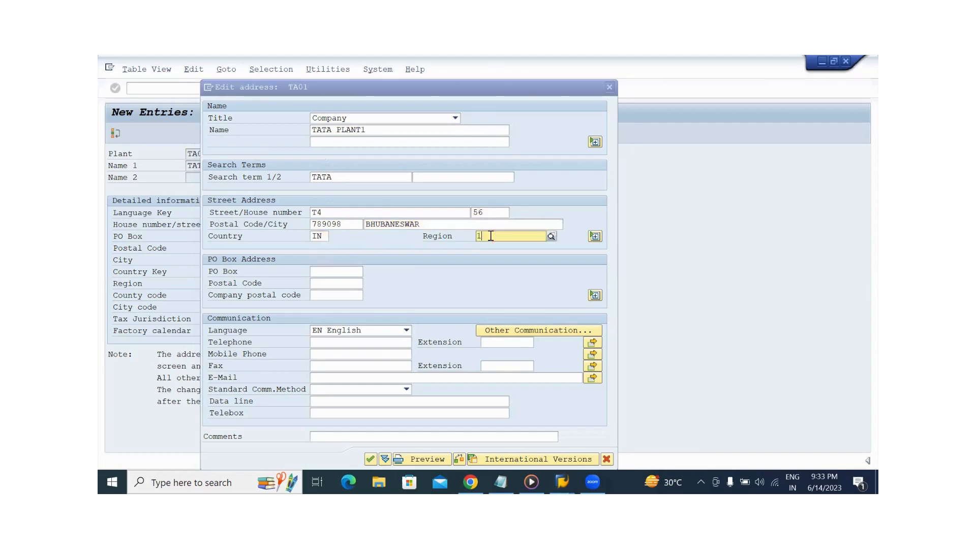
type("8")
key("Return")
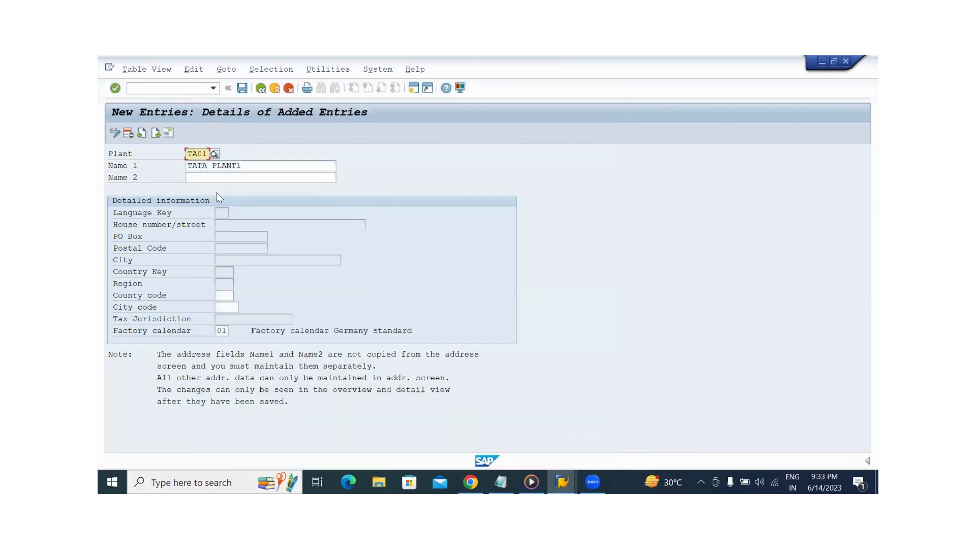
- Save plant TA01, accept its completed address, and return to the plants overview
left_click(242, 89)
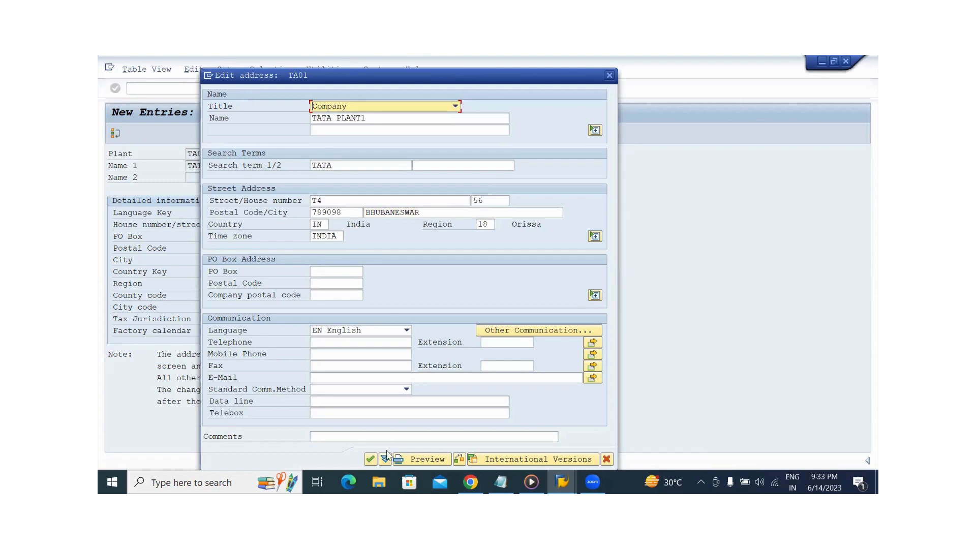
left_click(371, 460)
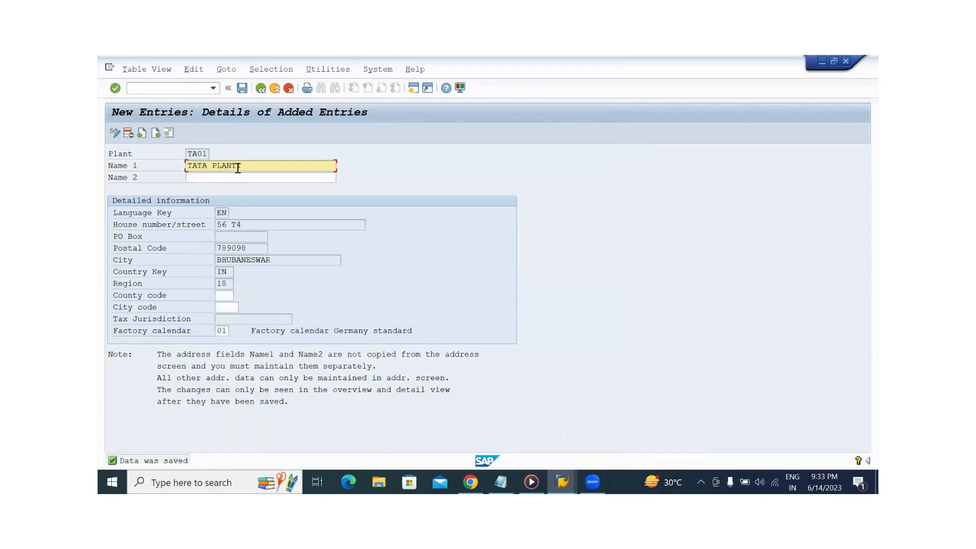
left_click(242, 90)
left_click(261, 91)
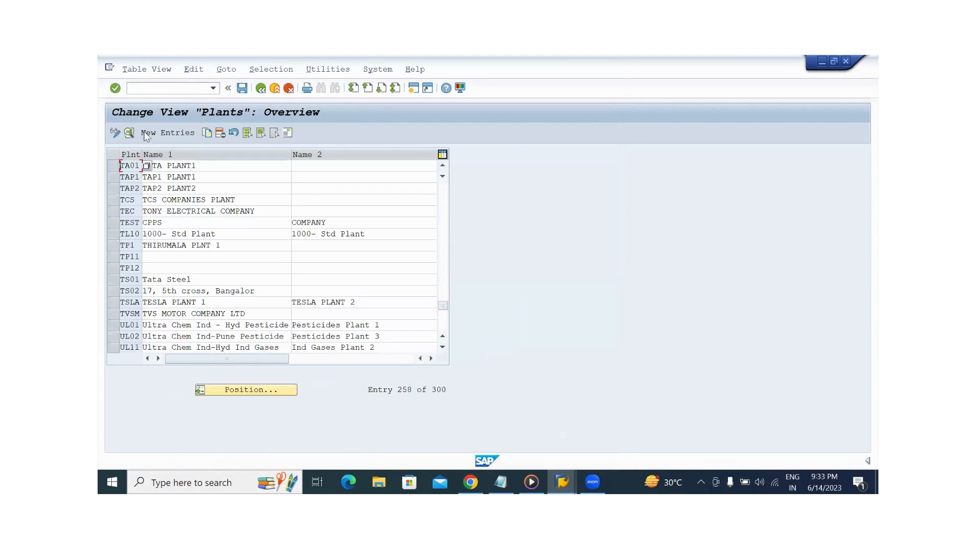
- Add a new plant TA02 with the name TATA PLANT2 and factory calendar 01
left_click(149, 133)
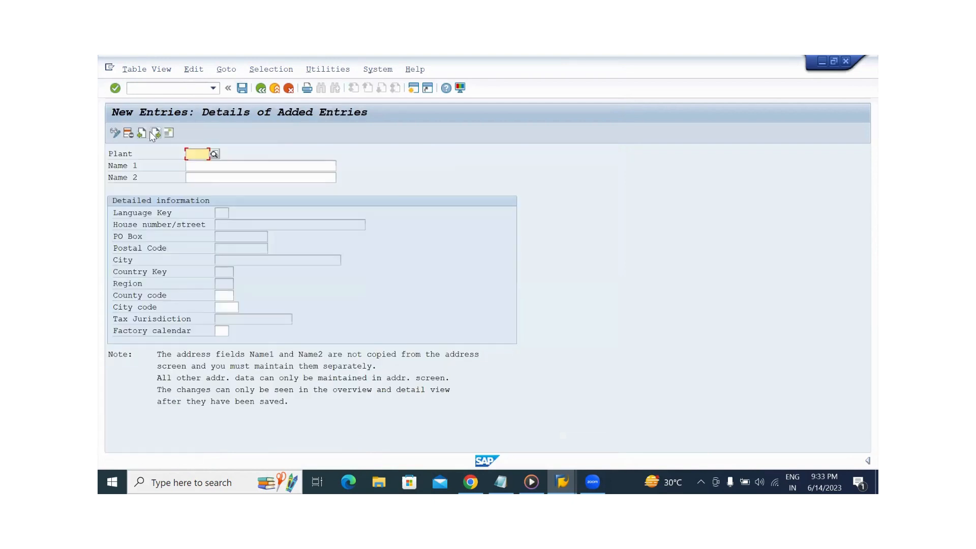
type("TA")
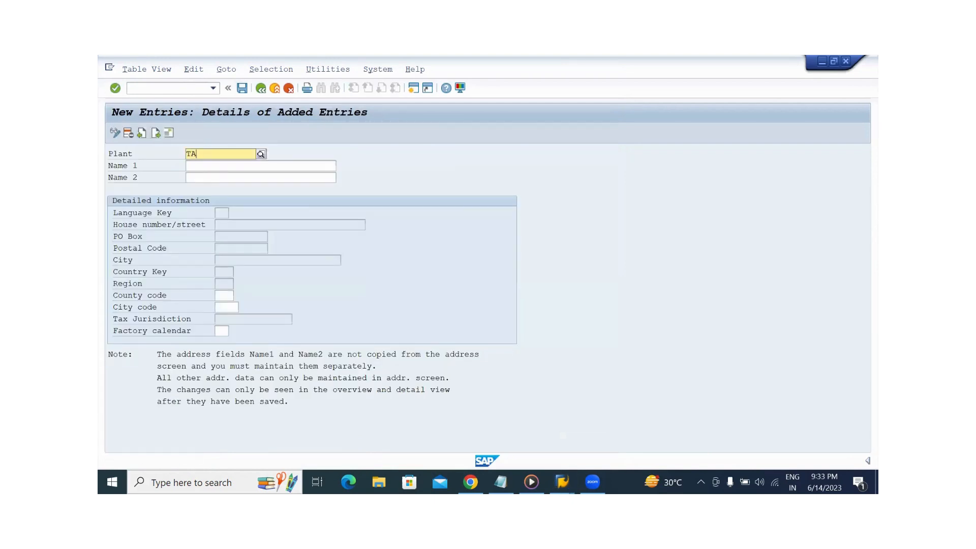
type("02")
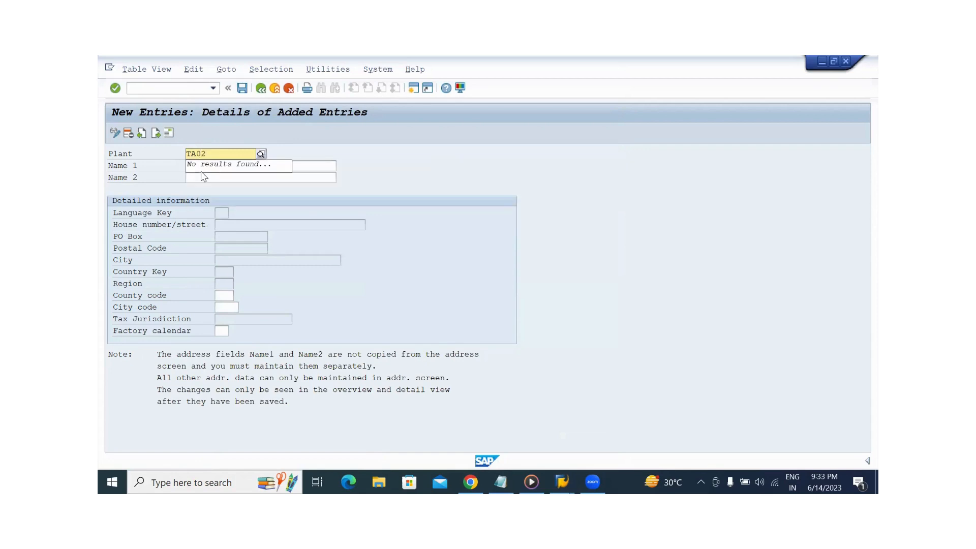
left_click(311, 169)
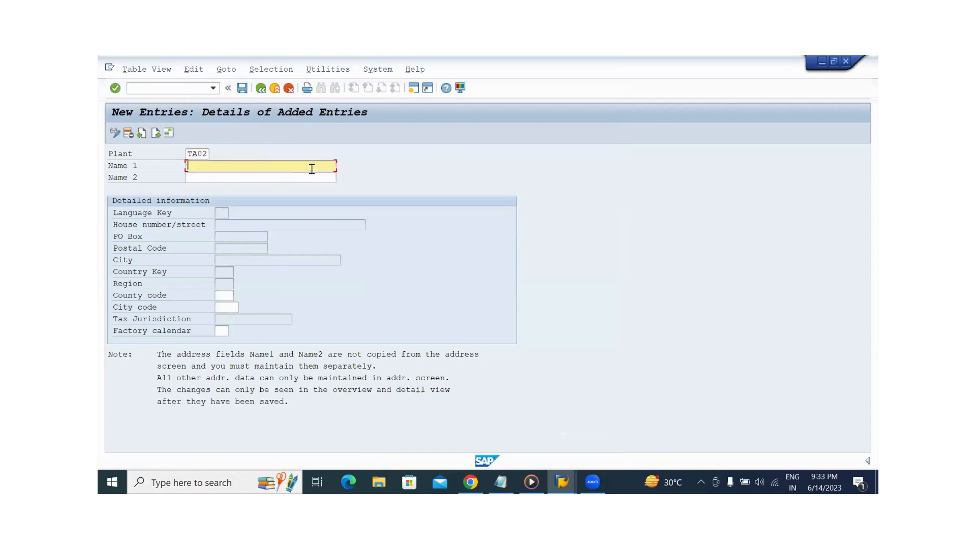
type("TATA ")
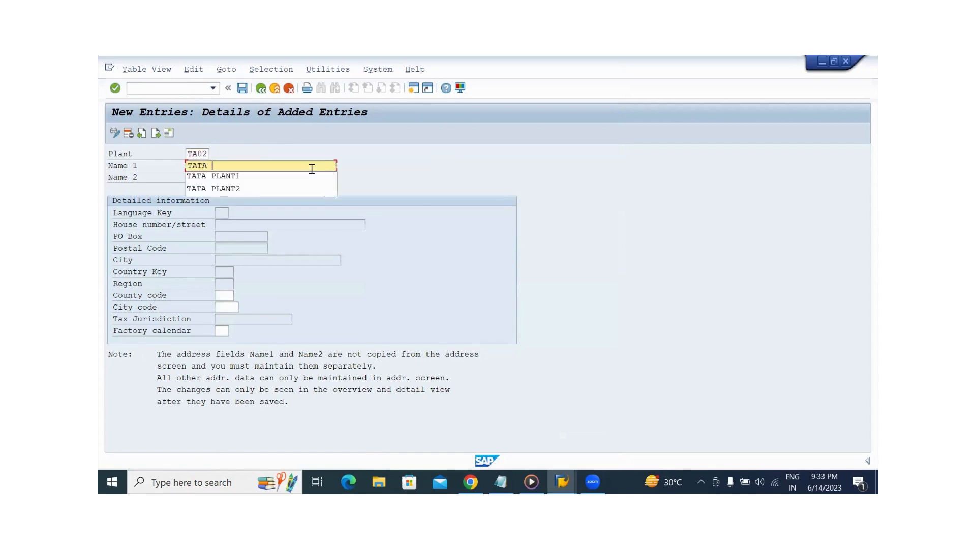
type("PLANT2")
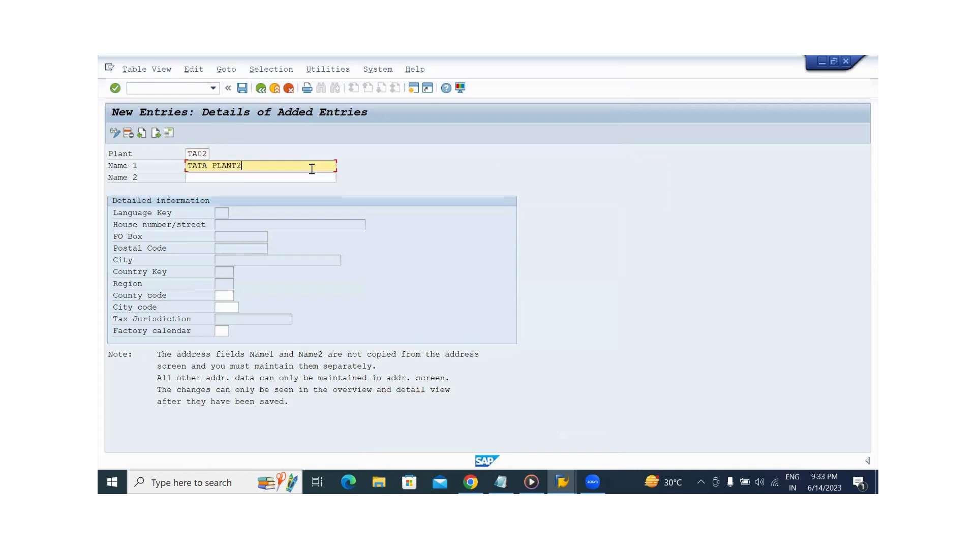
left_click(222, 331)
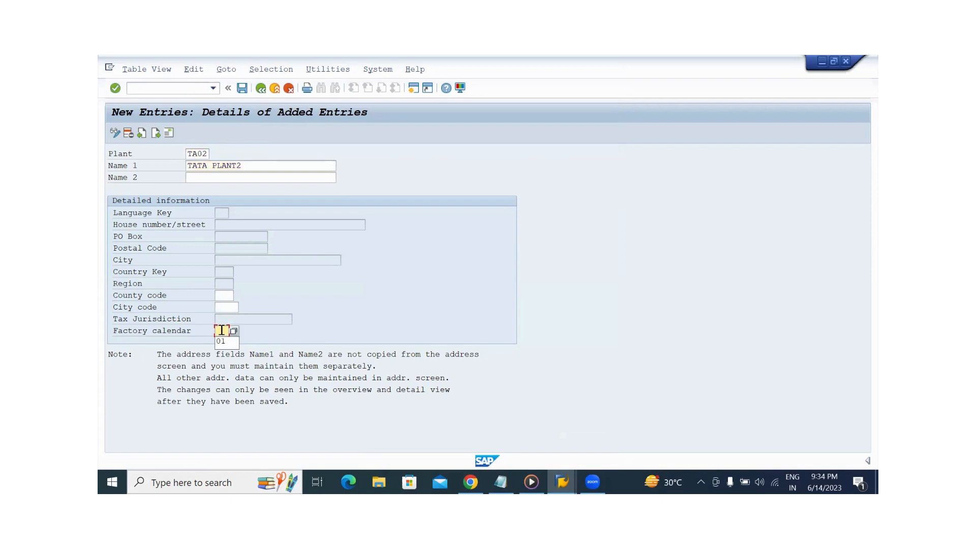
key("Return")
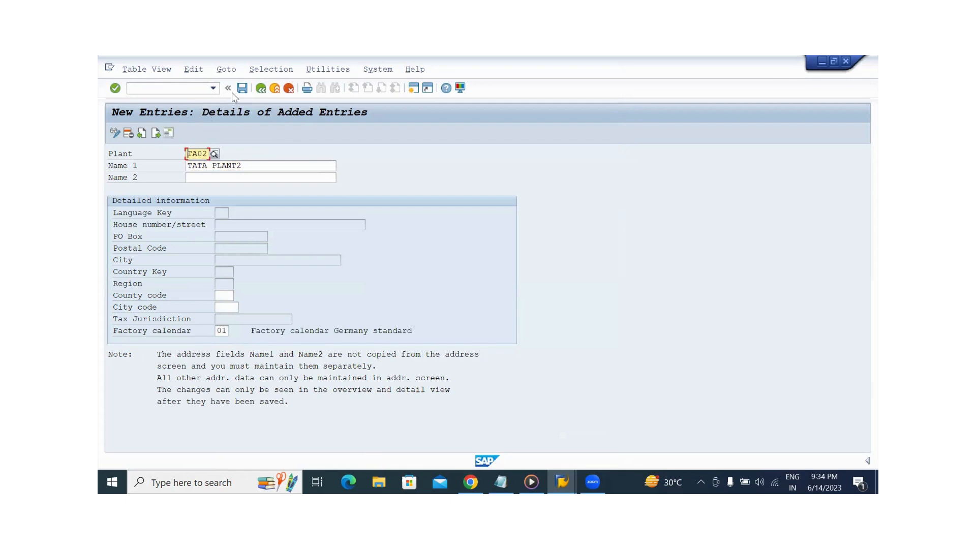
- Open the address of plant TA02 and set the title to Company, the name to TATA PLANT2 and the search term to TATA
left_click(169, 134)
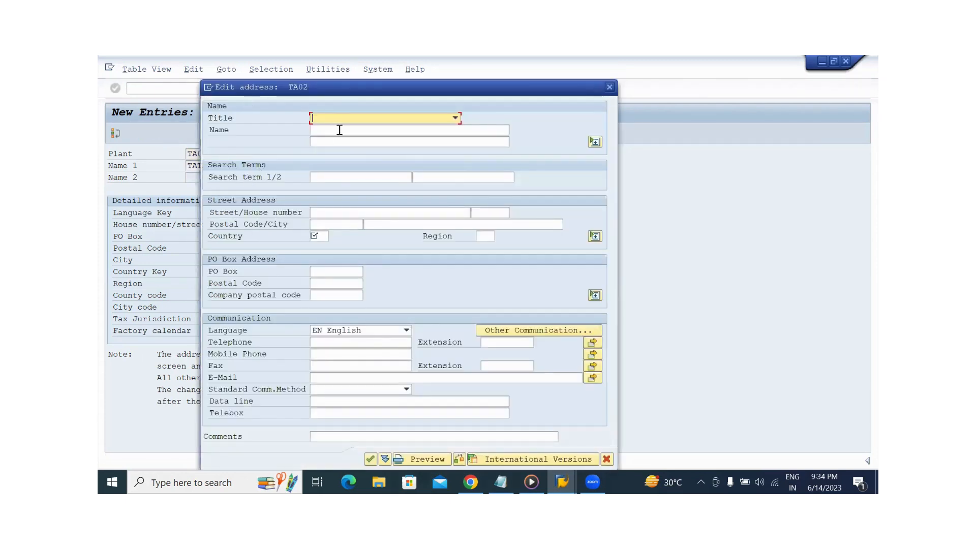
left_click(344, 122)
left_click(342, 129)
left_click(335, 132)
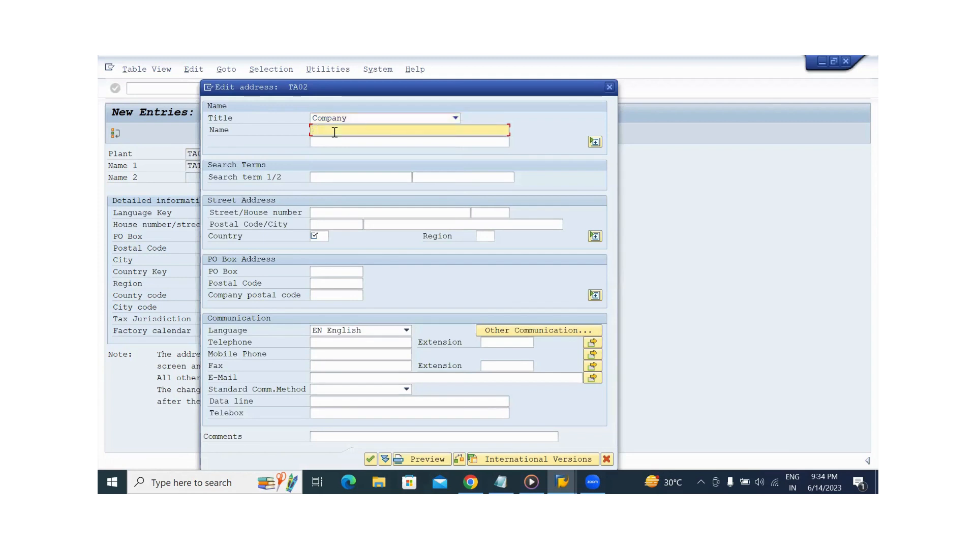
type("TATA PLANT2")
left_click(328, 179)
type("R")
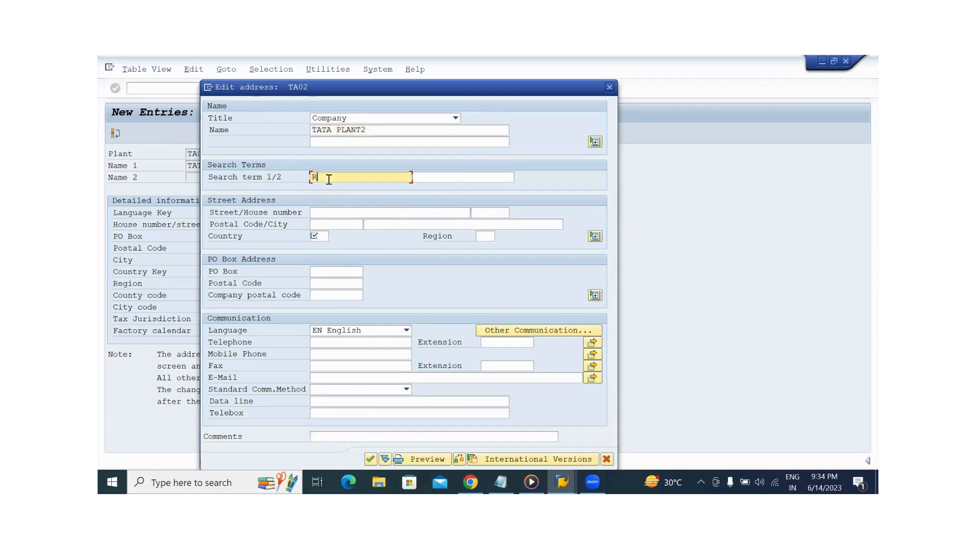
type("TATA")
left_click(320, 178)
key("BackSpace")
- Fill in the street, house number, postal code and city in the address of plant TA02
left_click(321, 212)
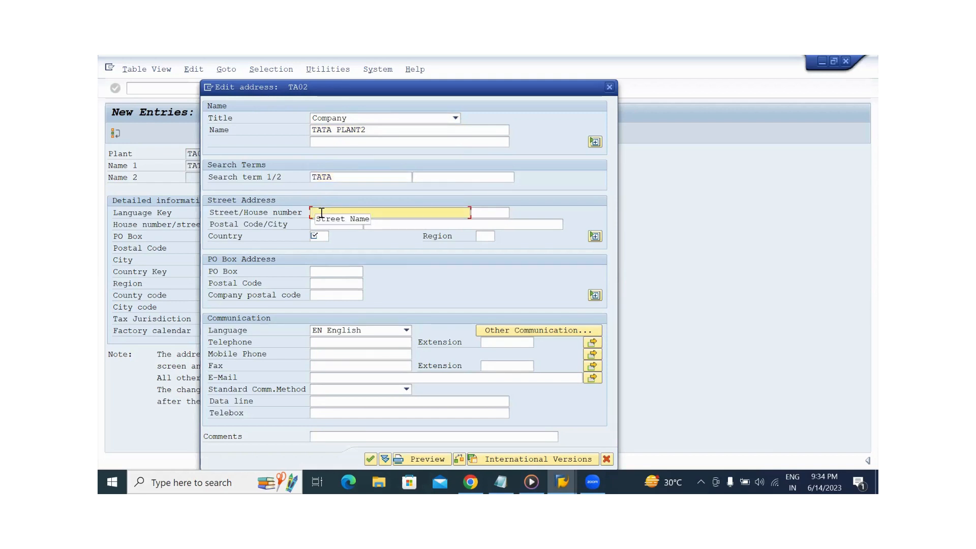
type("L")
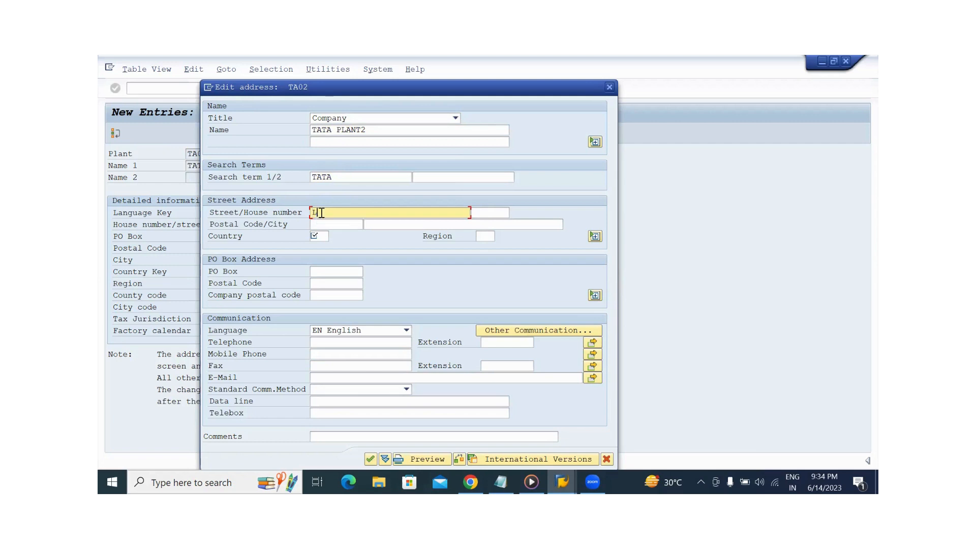
type("5")
left_click(495, 211)
type("345")
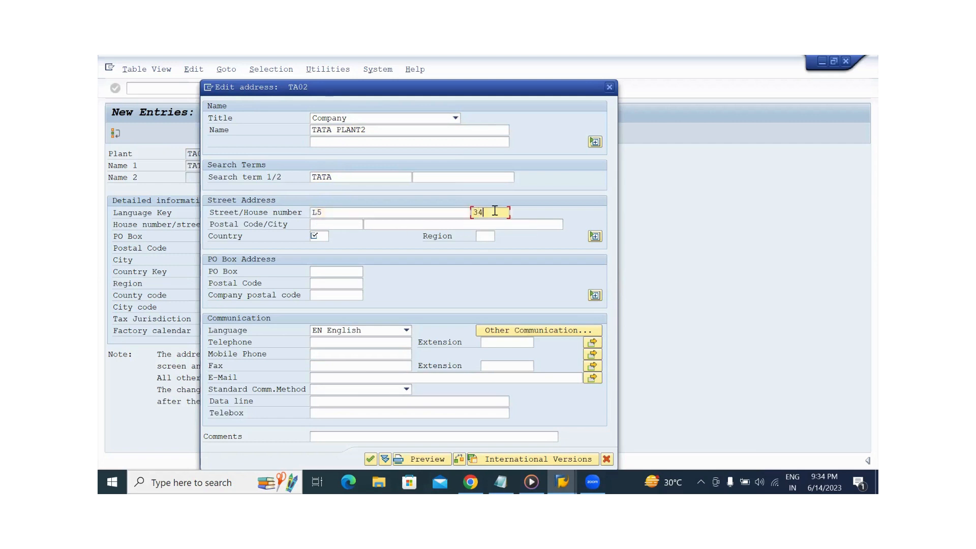
left_click(339, 224)
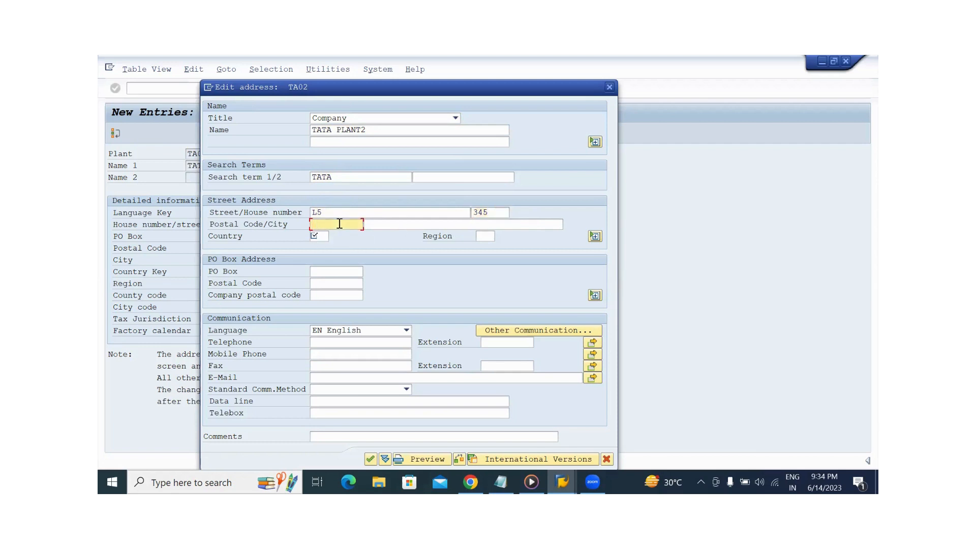
type("5678")
type("90")
left_click(396, 226)
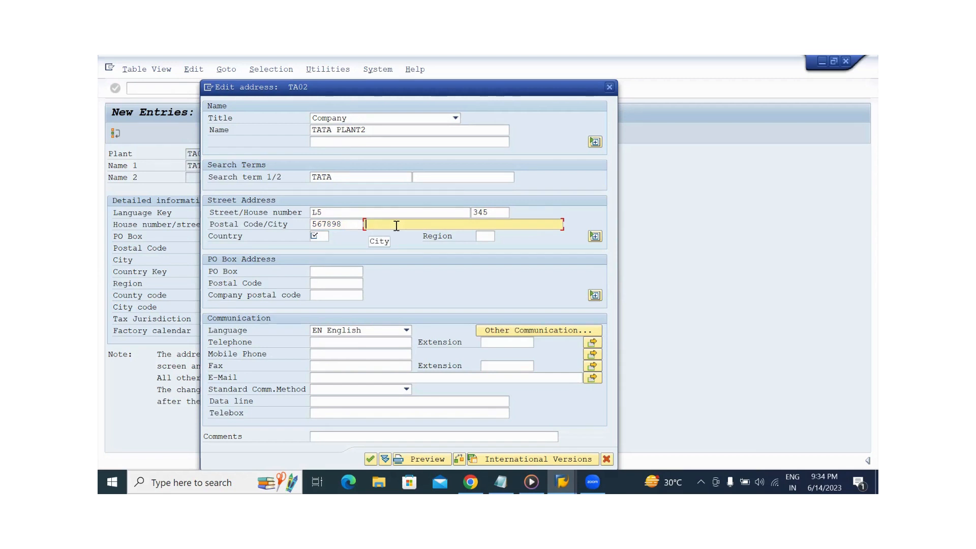
type("BHUBANESWAR")
- Set country IN and region 18 in the address of plant TA02 and confirm the address
left_click(319, 234)
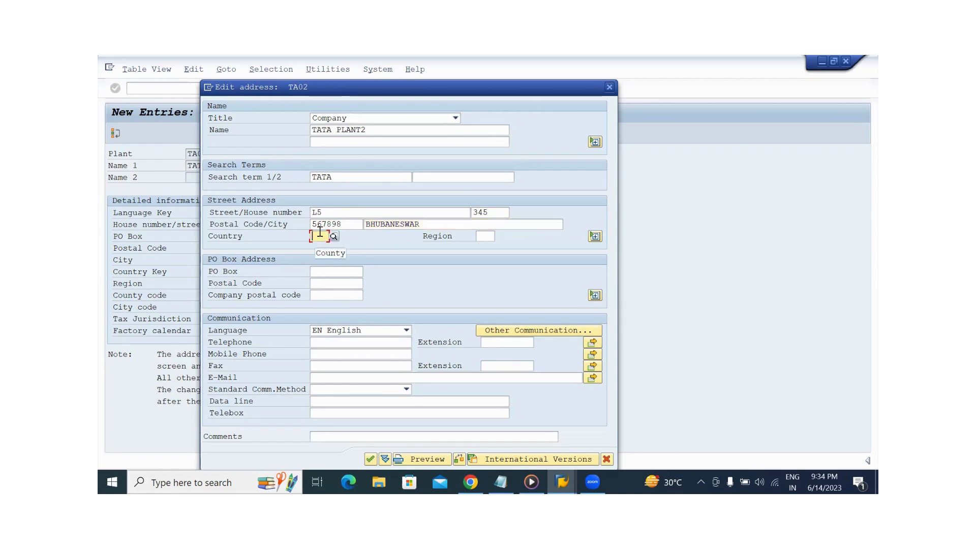
type("IN")
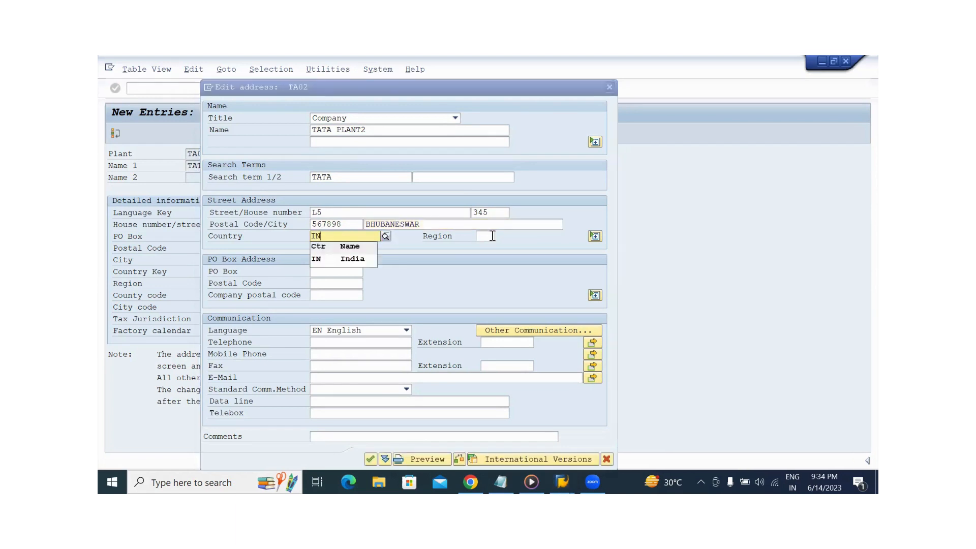
left_click(486, 236)
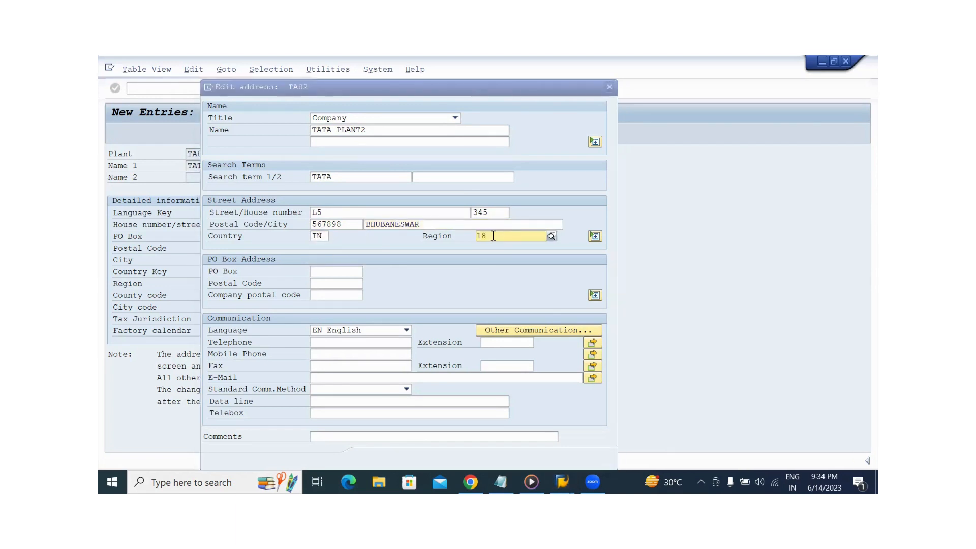
type("18")
key("Return")
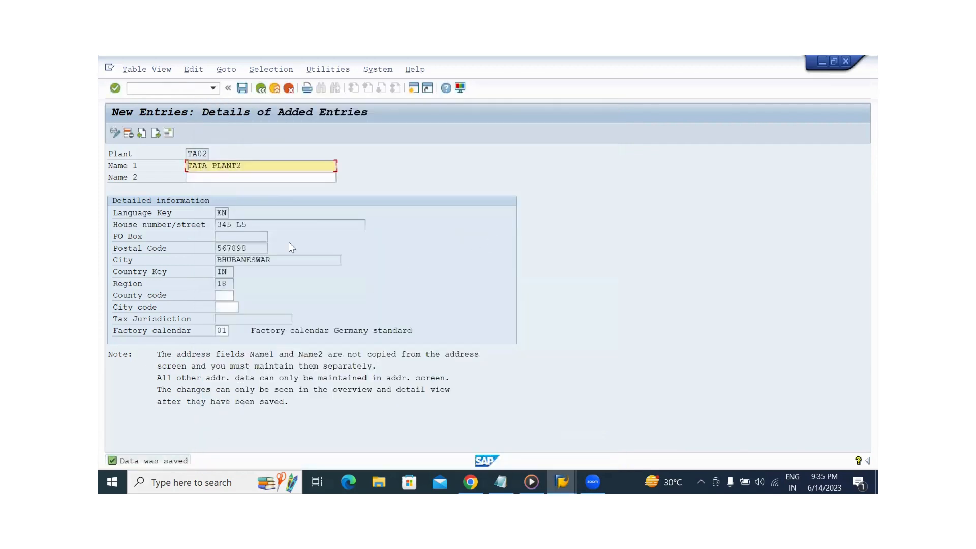
- Save plant TA02, leave the plants overview and close the activity selection to return to the implementation guide structure
left_click(242, 89)
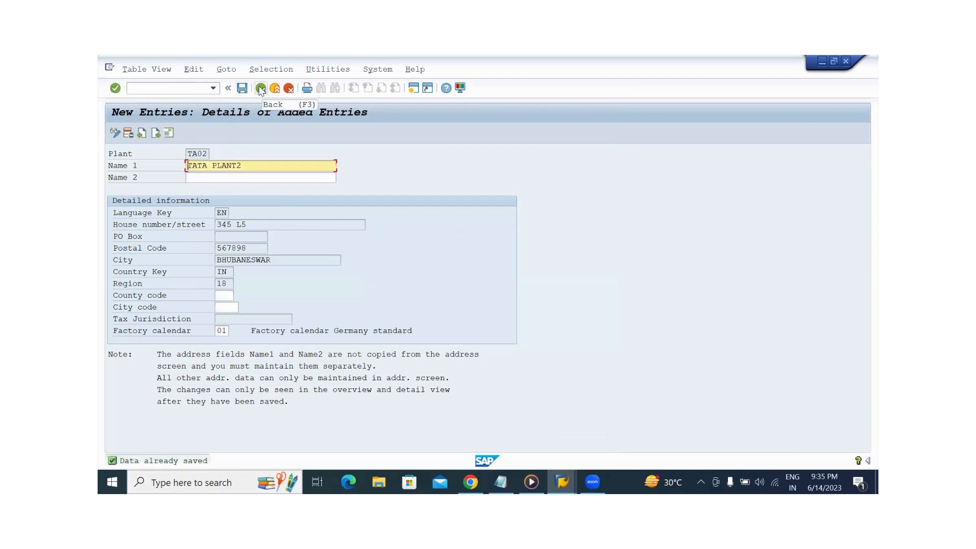
left_click(260, 89)
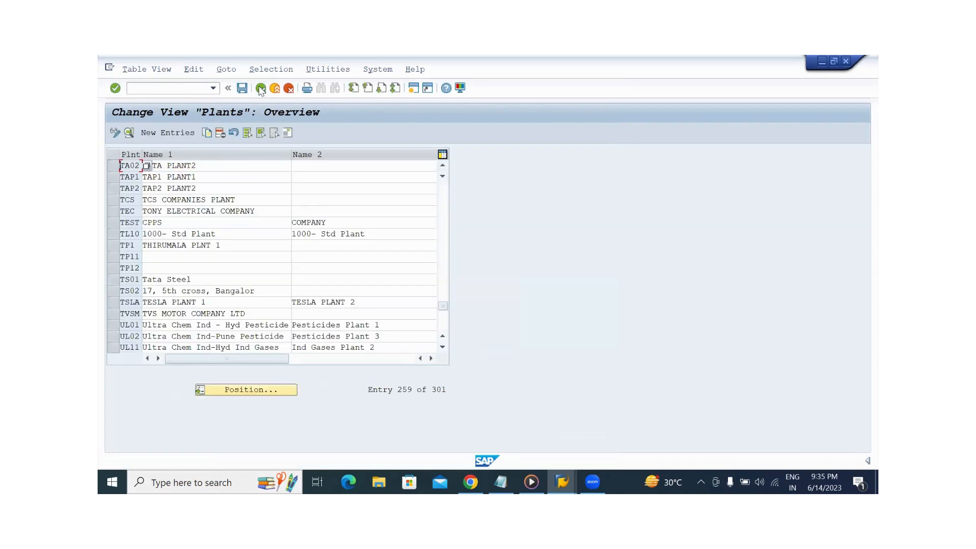
left_click(259, 89)
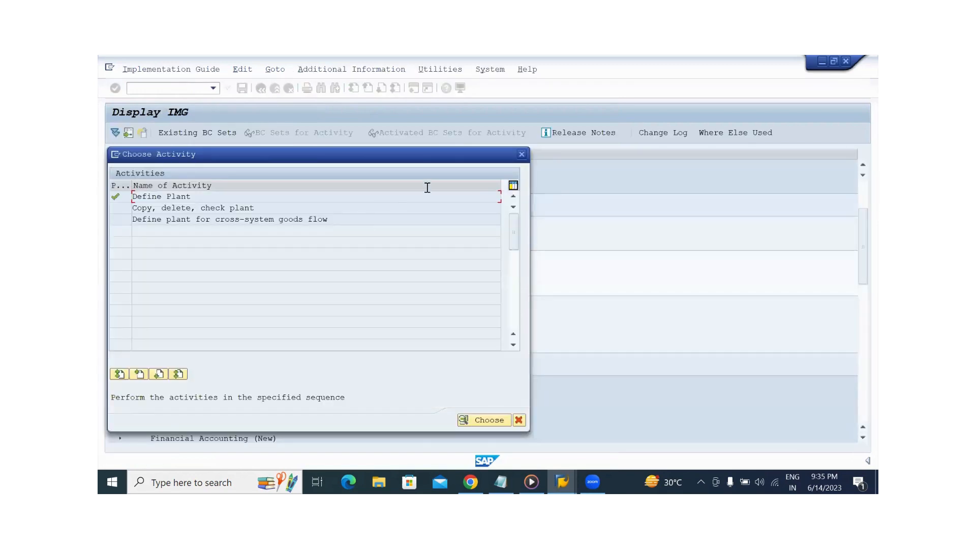
left_click(522, 154)
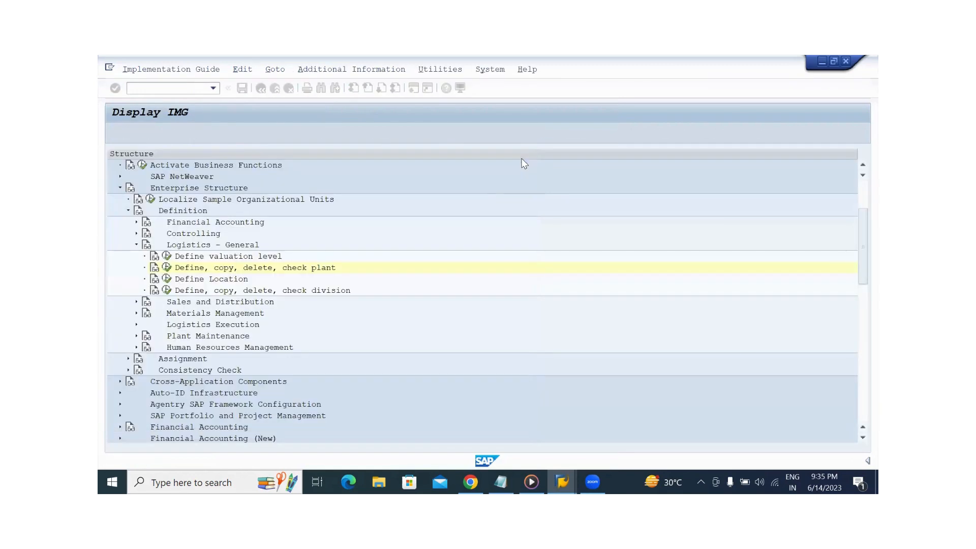